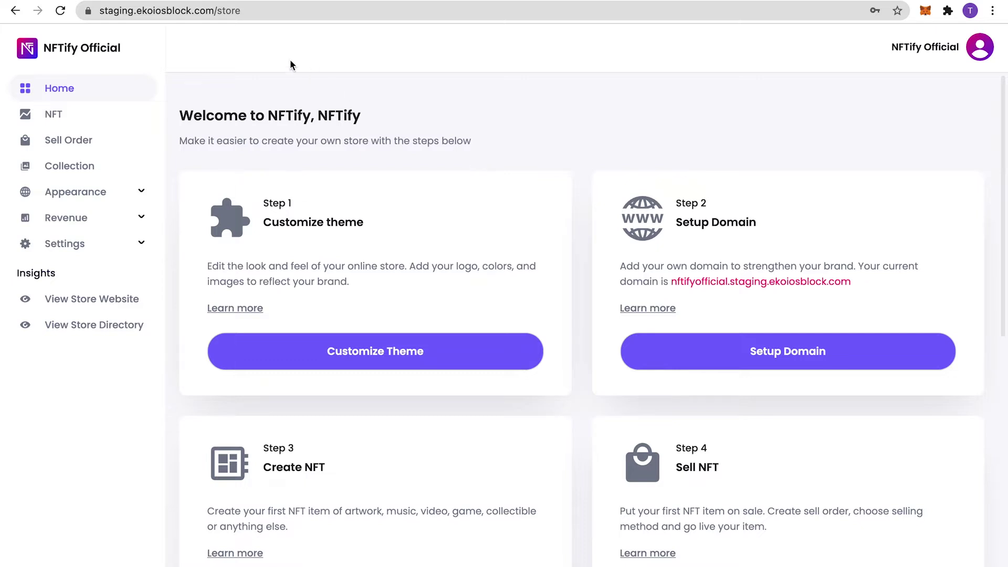
# Step: Open a new blank Chrome tab alongside the NFTify store dashboard
pyautogui.hotkey('ctrl', 't')
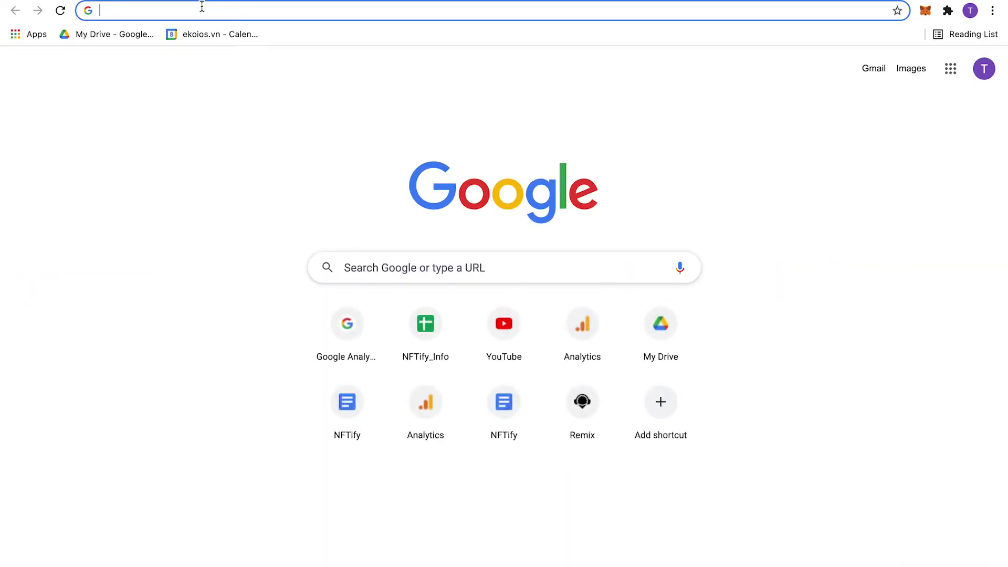
# Step: Go to Google Marketing Platform, start Analytics sign-up, and name the account NFTifyOfficial
pyautogui.write('marketing')
pyautogui.press('Return')
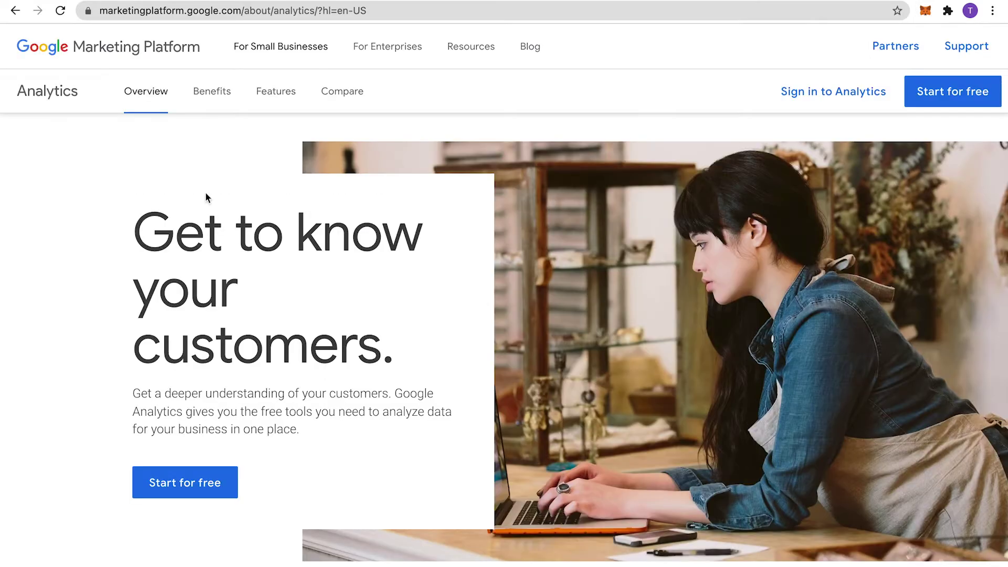
pyautogui.click(214, 481)
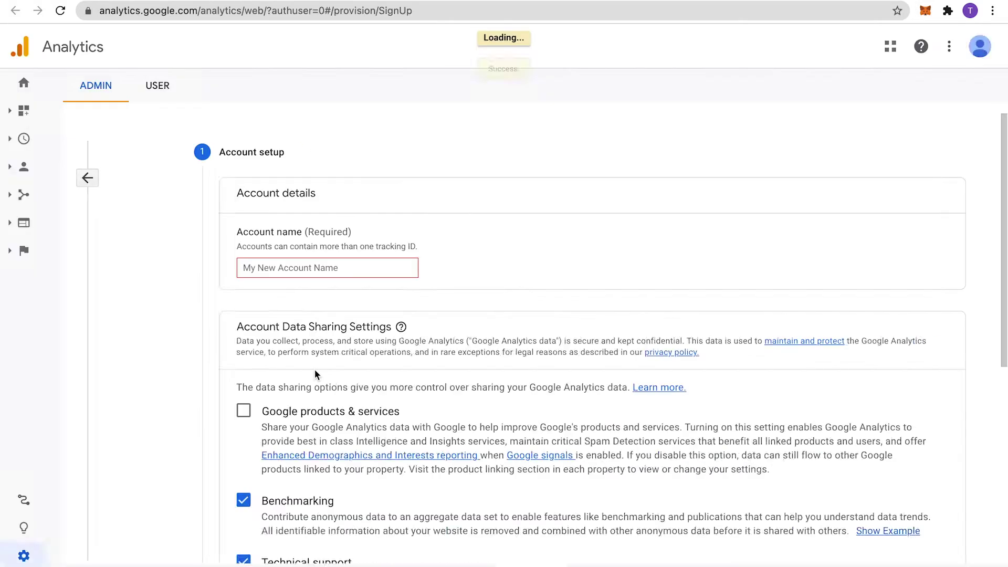
pyautogui.click(336, 270)
pyautogui.write('NFTifyOffici')
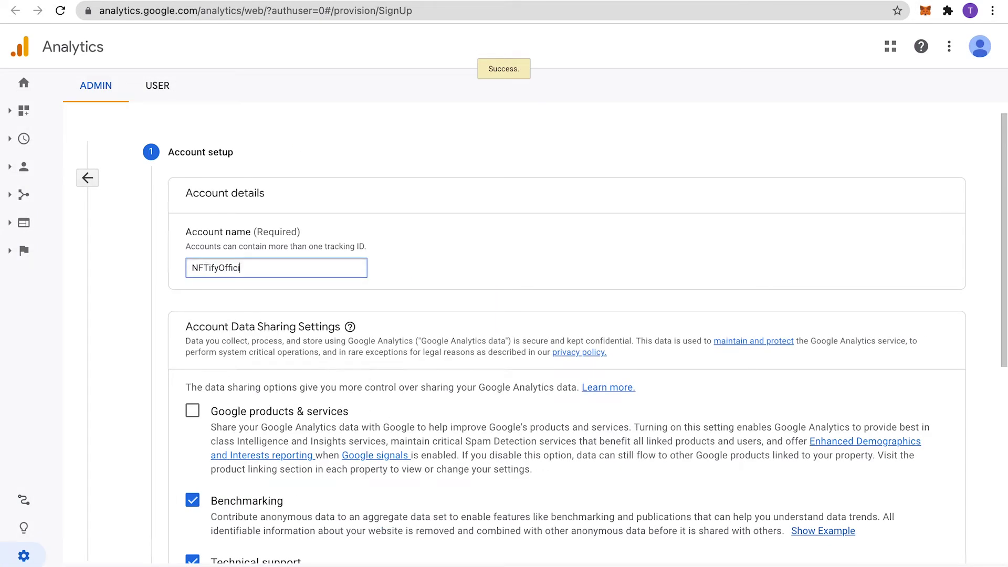
pyautogui.write('al')
pyautogui.scroll(-6, 504, 368)
# Step: Move to property setup and enable creating a Universal Analytics property in advanced options
pyautogui.click(196, 471)
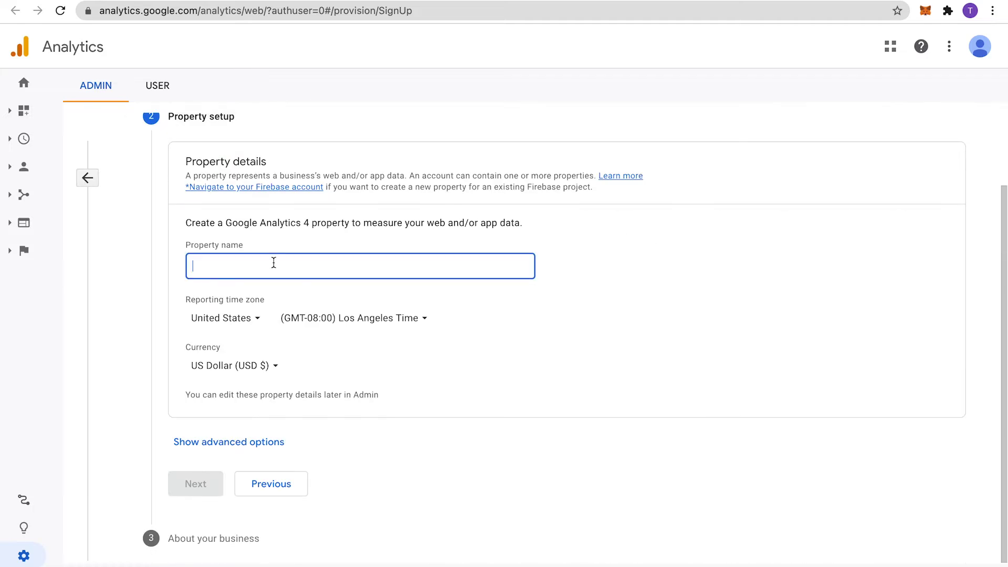
pyautogui.write('NFTify Official')
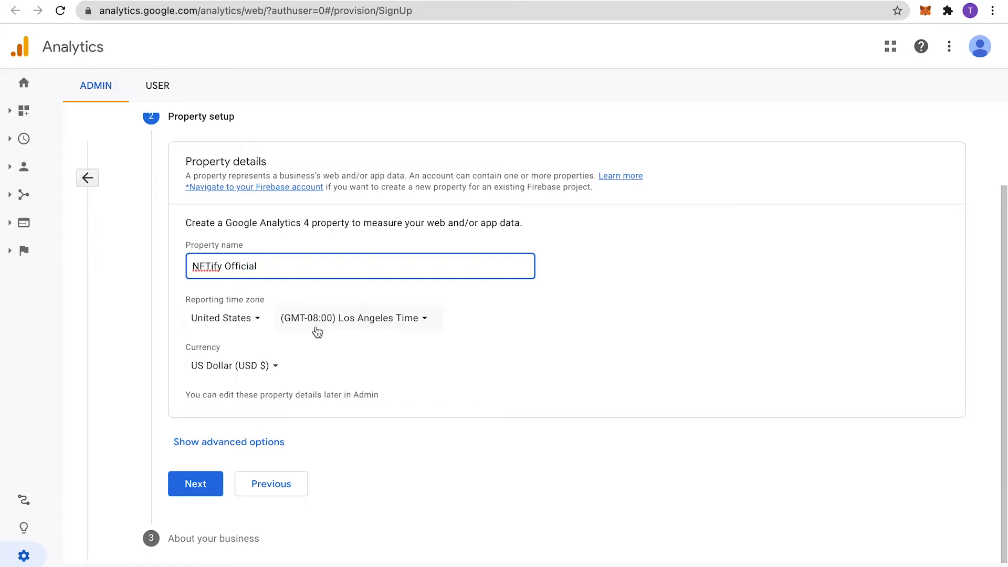
pyautogui.click(221, 443)
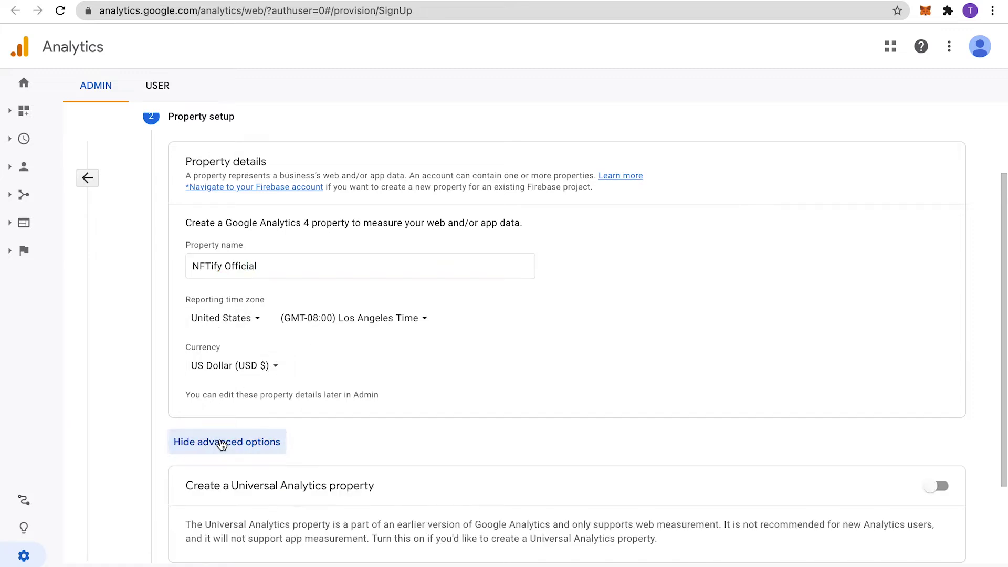
pyautogui.scroll(-2, 384, 435)
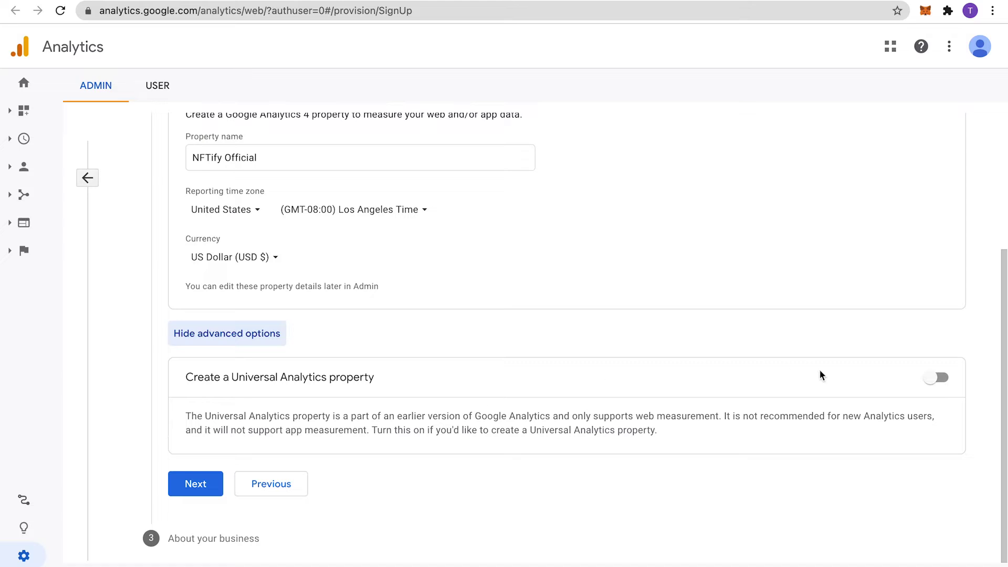
pyautogui.click(937, 378)
pyautogui.scroll(-3, 506, 462)
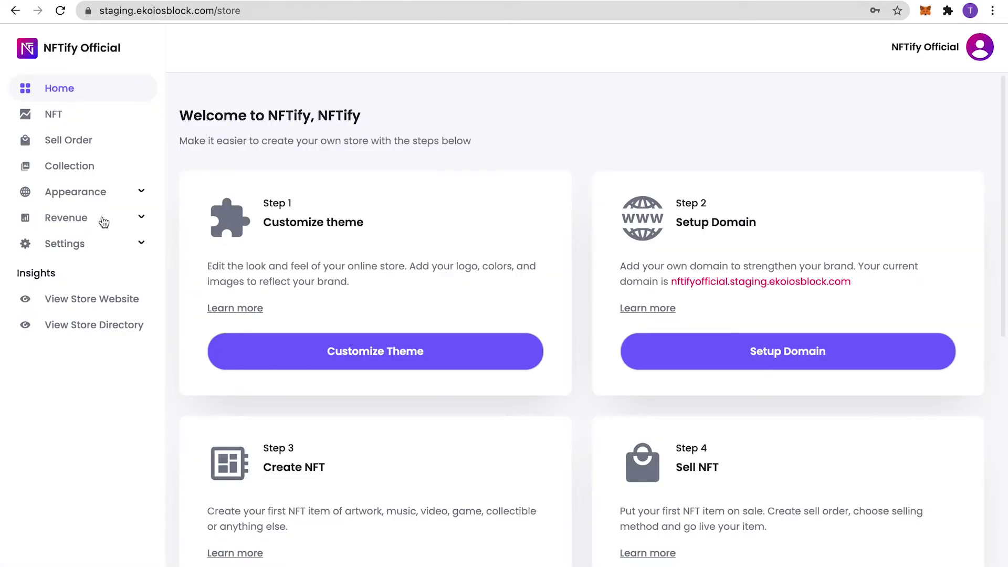
# Step: Set the website URL to nftifyofficial.staging.ekoiosblock.com and choose a Universal Analytics-only property
pyautogui.click(123, 307)
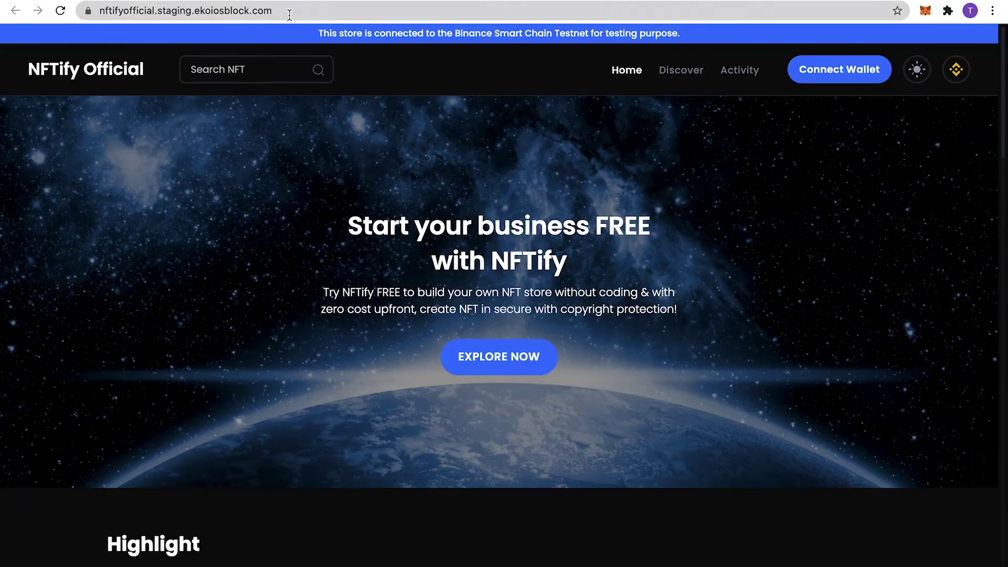
pyautogui.click(288, 11)
pyautogui.hotkey('ctrl', 'c')
pyautogui.click(512, 4)
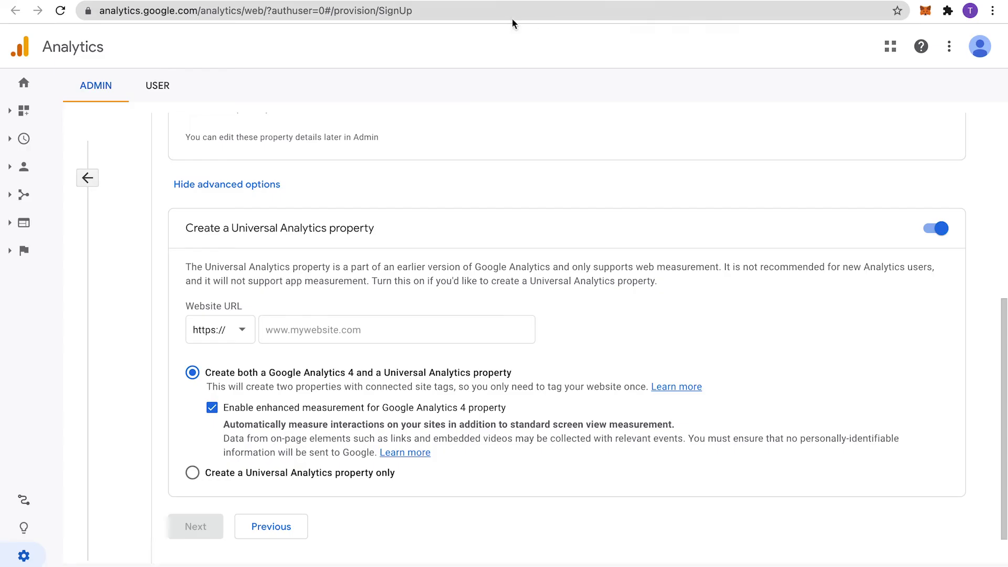
pyautogui.click(347, 330)
pyautogui.hotkey('ctrl', 'v')
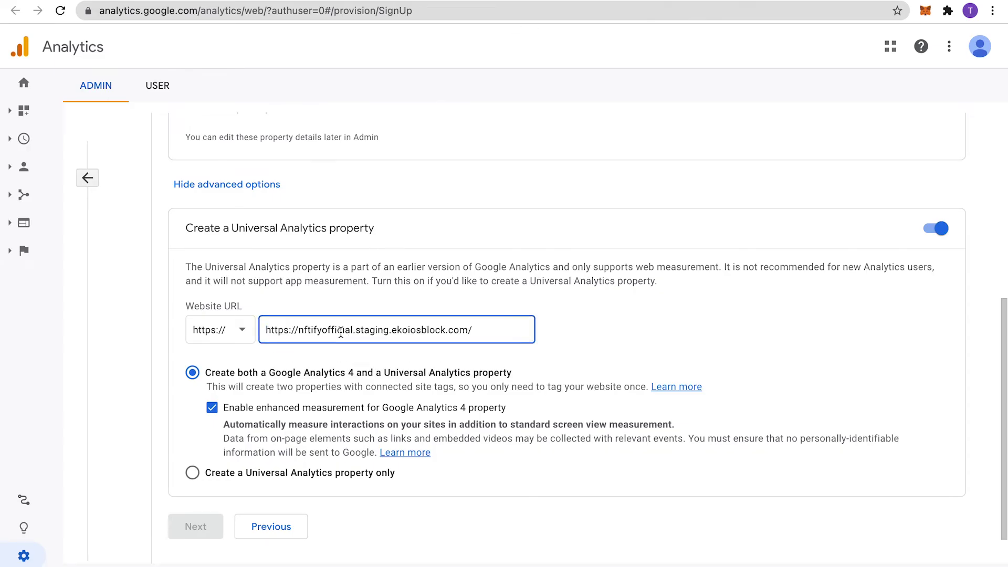
pyautogui.moveTo(300, 329); pyautogui.dragTo(266, 329)
pyautogui.press('BackSpace')
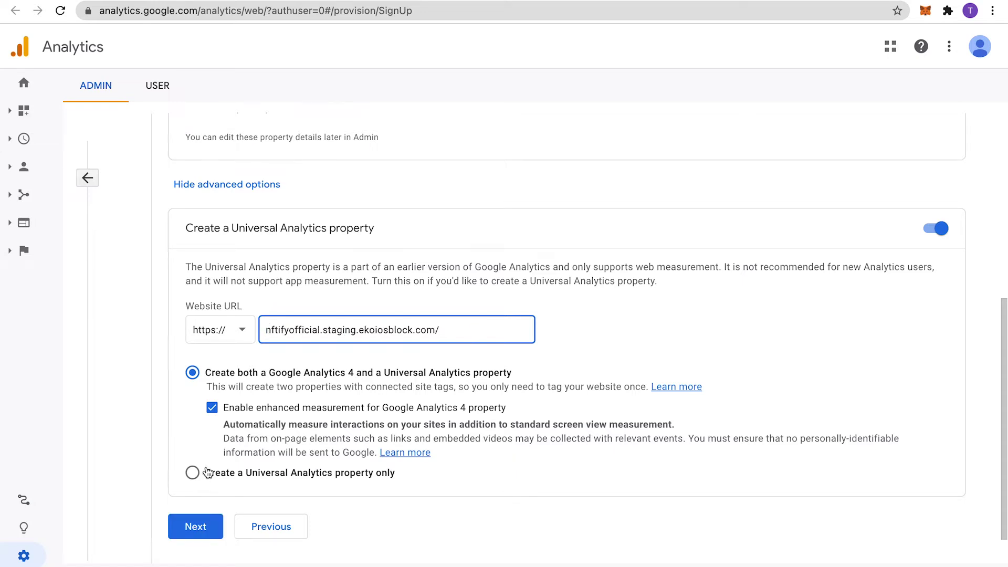
pyautogui.click(206, 474)
pyautogui.click(196, 528)
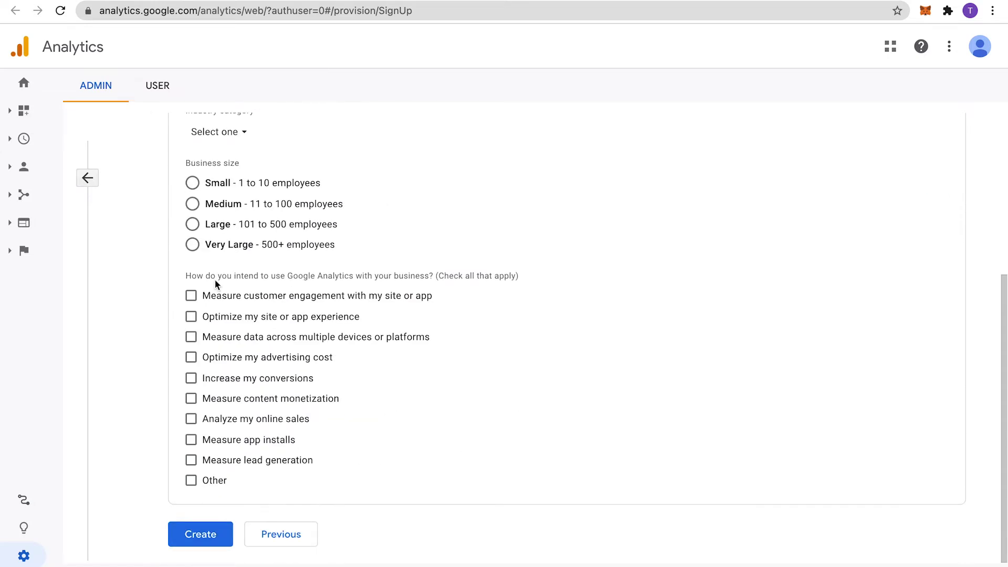
# Step: Set industry Books & Literature, size Small (1-10), tick five business goals, and create the account
pyautogui.scroll(3, 215, 287)
pyautogui.click(243, 257)
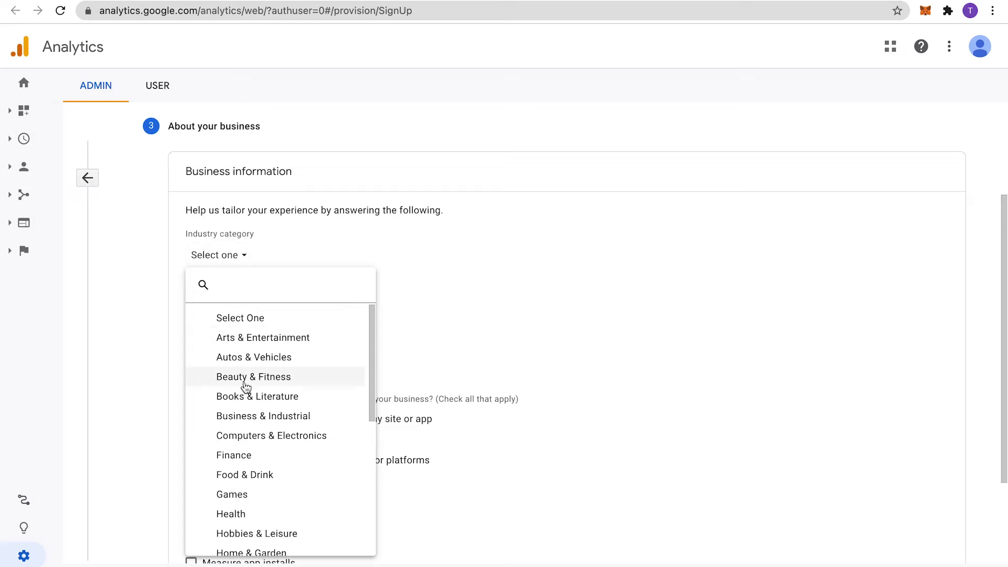
pyautogui.click(245, 401)
pyautogui.scroll(-3, 250, 284)
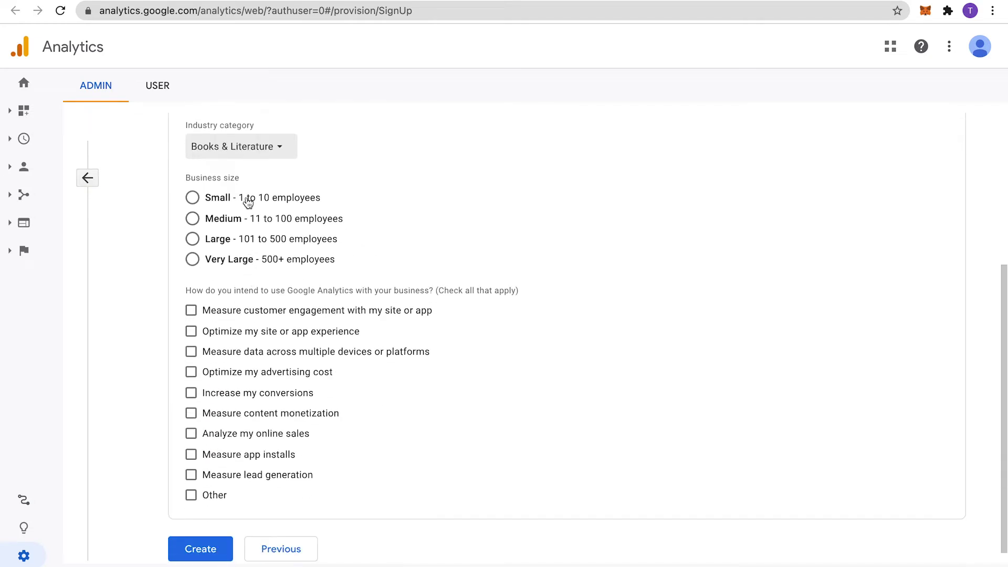
pyautogui.click(247, 201)
pyautogui.scroll(-1, 226, 342)
pyautogui.click(236, 297)
pyautogui.click(236, 316)
pyautogui.click(236, 337)
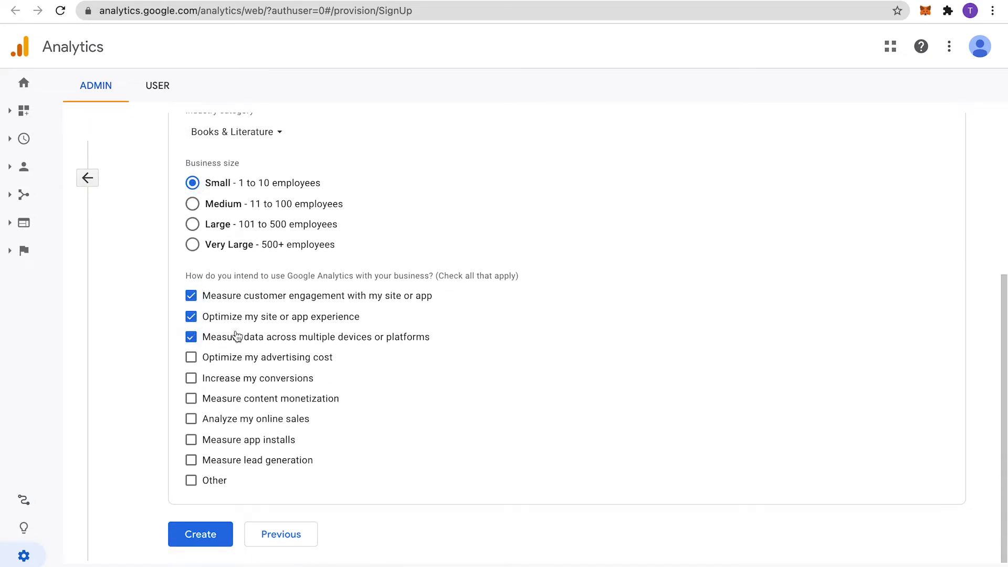
pyautogui.click(235, 399)
pyautogui.click(234, 418)
pyautogui.click(199, 534)
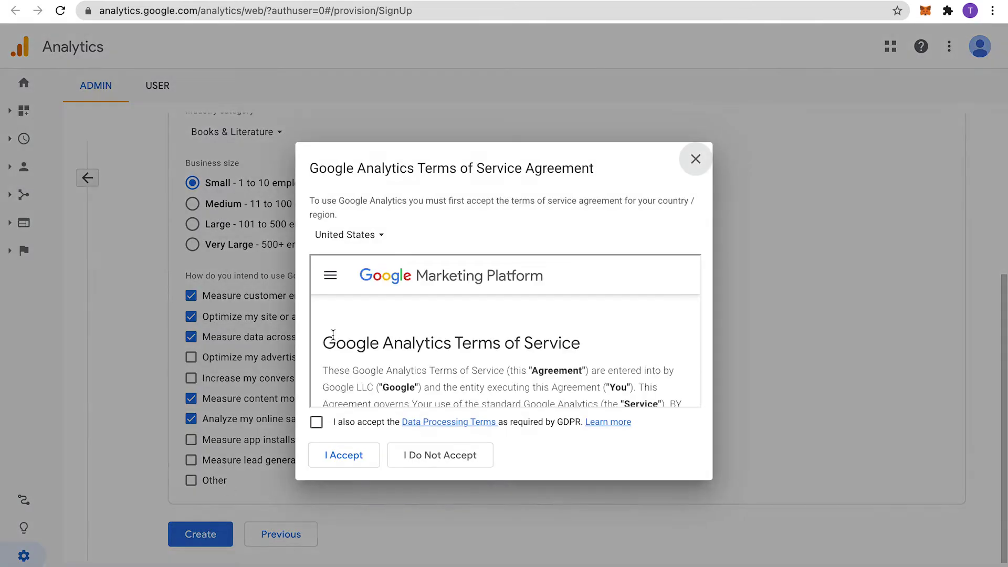
# Step: Accept the terms for United States including GDPR, then copy the new UA tracking ID
pyautogui.click(383, 242)
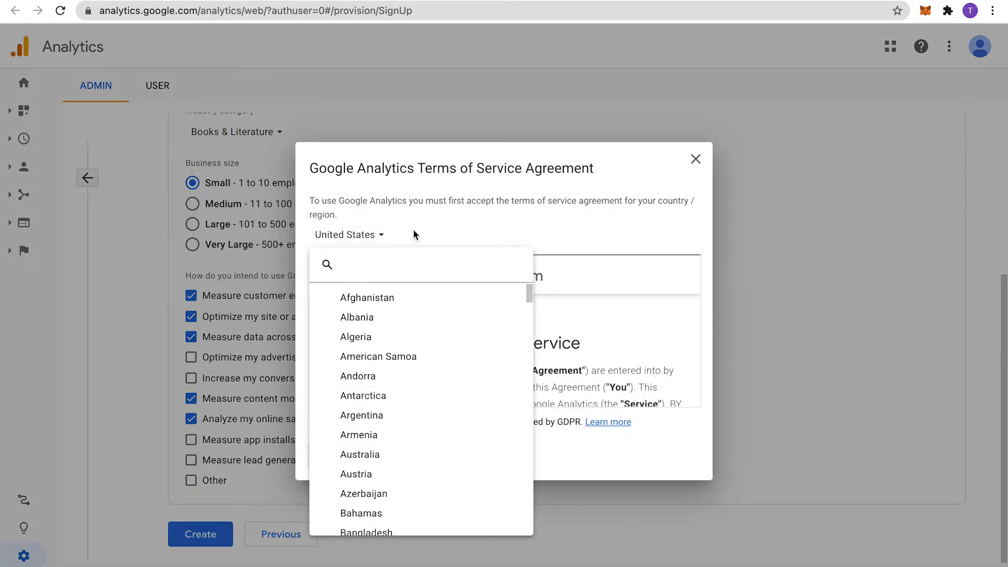
pyautogui.click(415, 232)
pyautogui.click(319, 421)
pyautogui.click(340, 455)
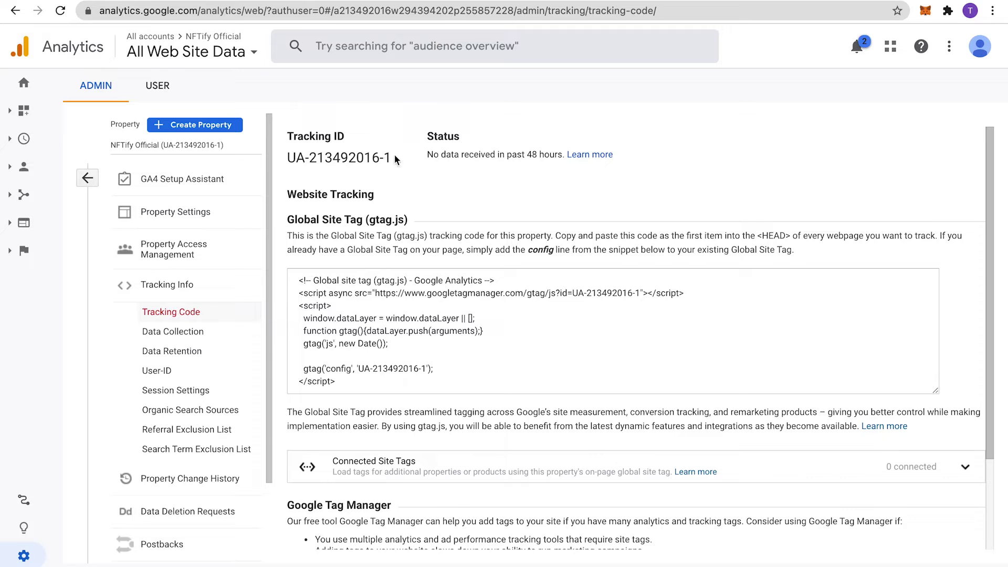
pyautogui.moveTo(396, 159); pyautogui.dragTo(288, 162)
pyautogui.press('super+c')
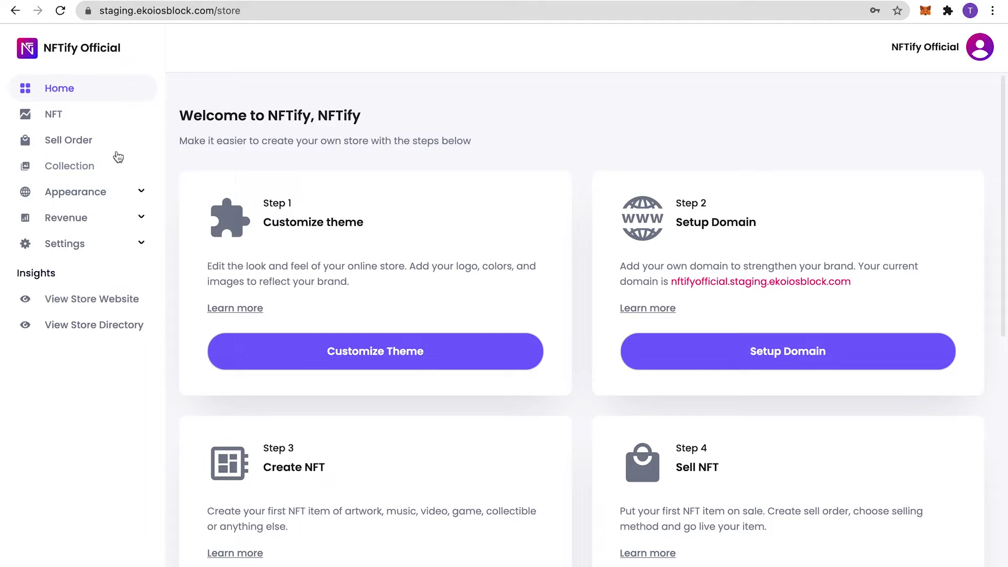
# Step: Paste the UA tracking ID into NFTify's Google Analytics setting and save it
pyautogui.click(125, 198)
pyautogui.scroll(-20, 417, 251)
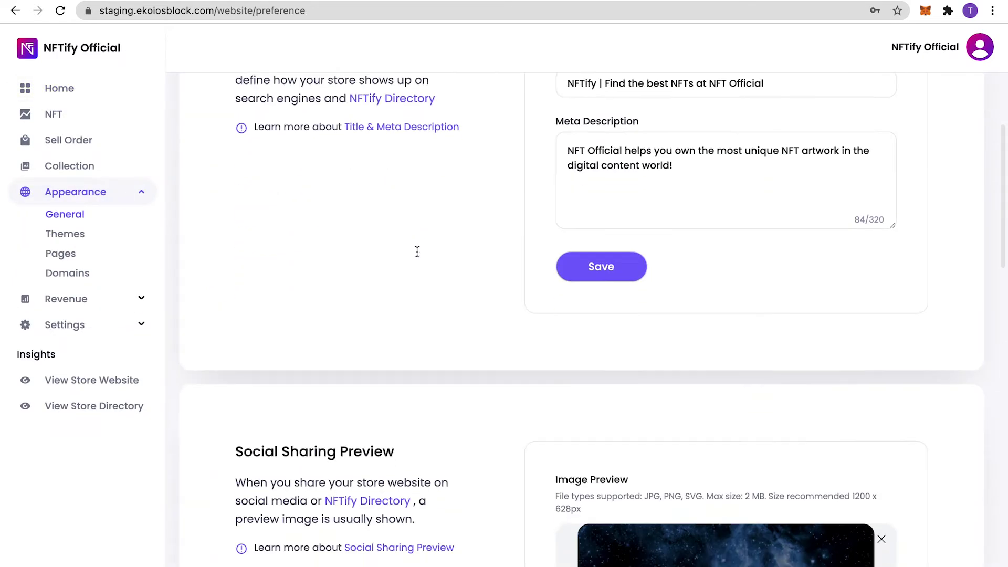
pyautogui.scroll(-5, 417, 251)
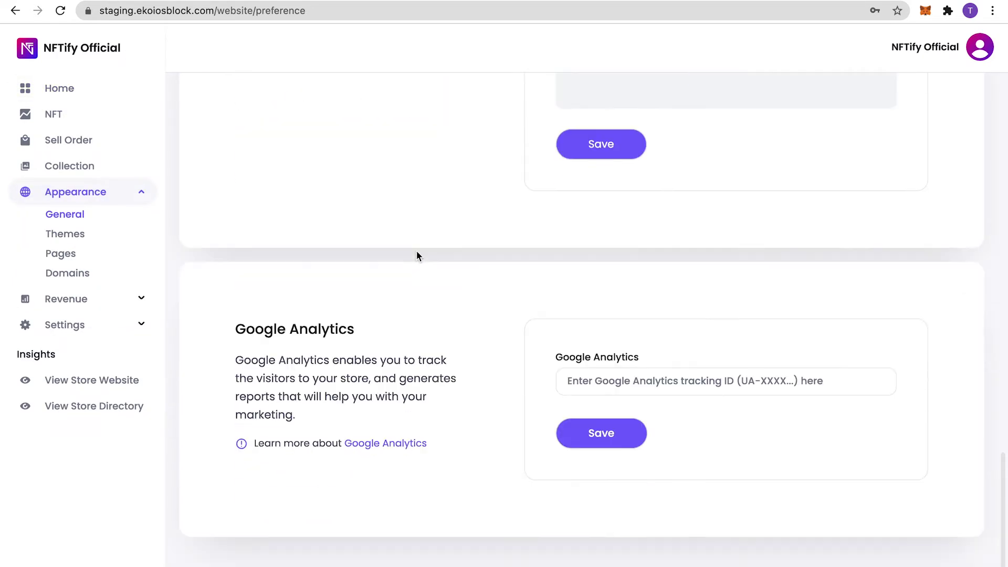
pyautogui.click(578, 381)
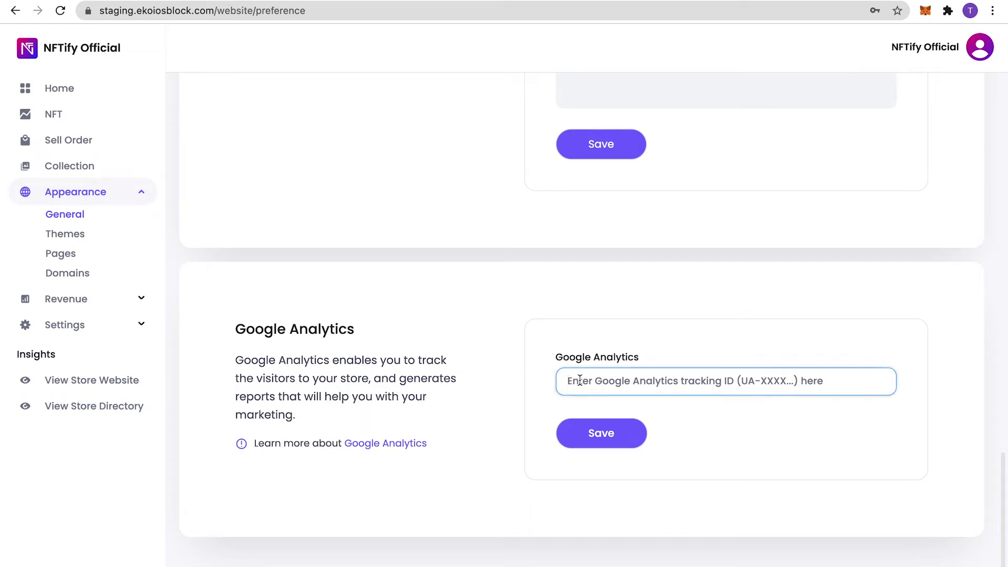
pyautogui.press('super+v')
pyautogui.click(687, 415)
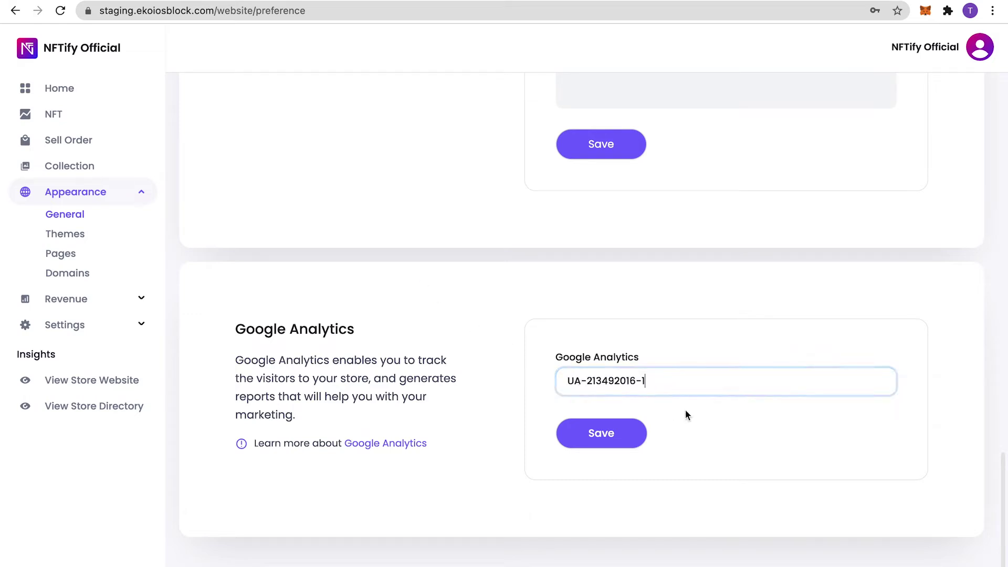
pyautogui.click(618, 436)
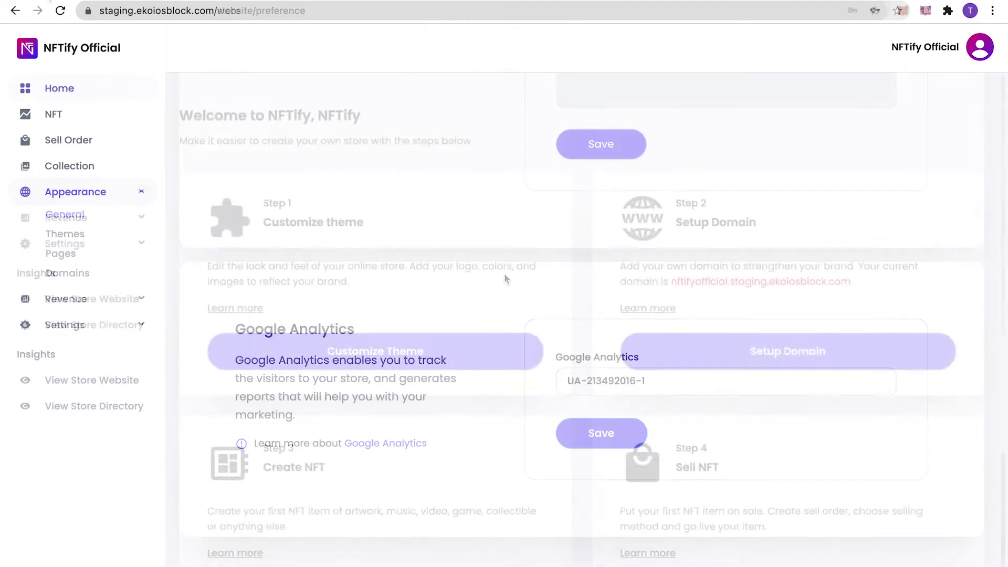
# Step: Open the live store with Tag Assistant enabled and reload to check its tags
pyautogui.click(66, 297)
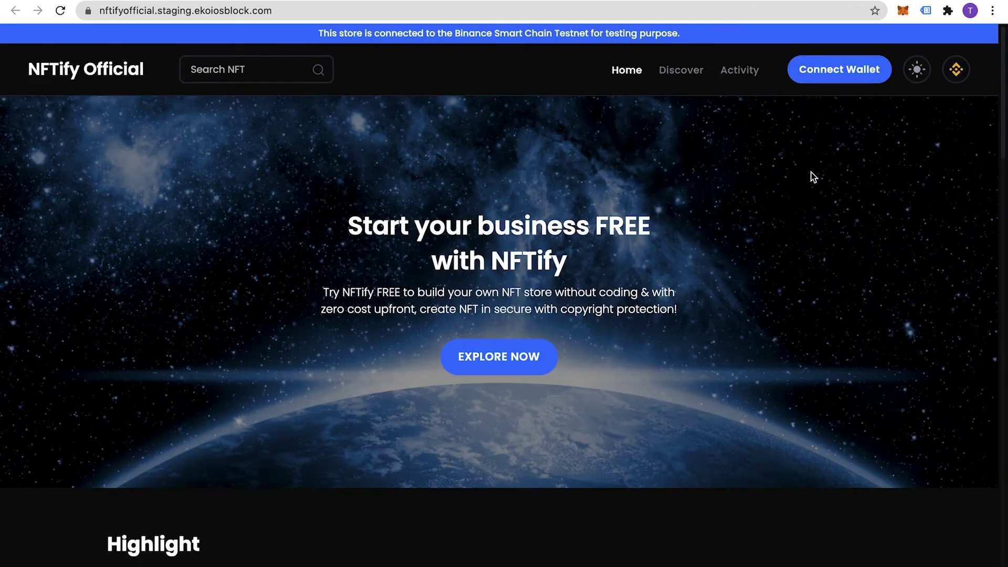
pyautogui.click(926, 11)
pyautogui.click(663, 161)
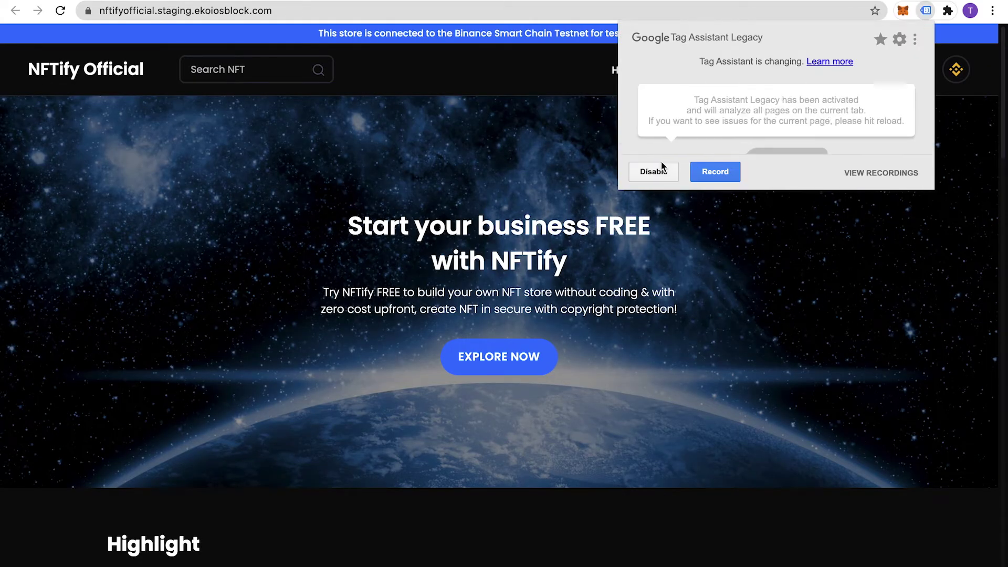
pyautogui.click(60, 10)
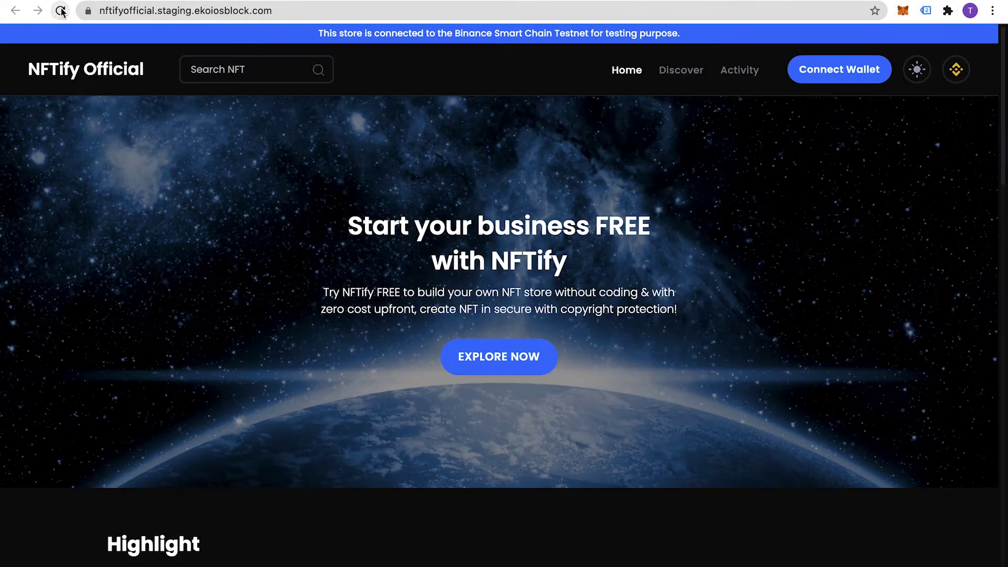
pyautogui.click(927, 11)
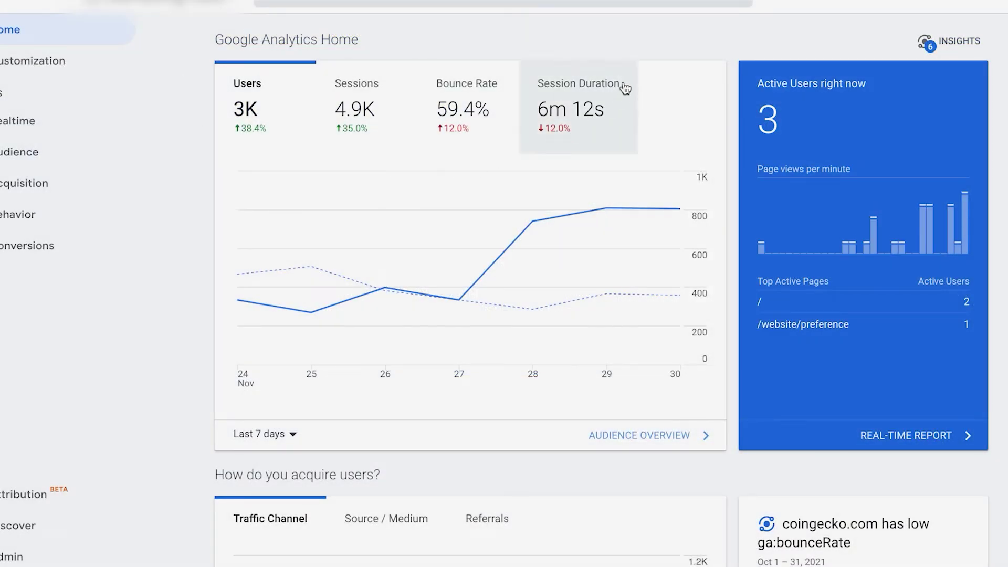
# Step: Scroll through the Users, acquisition and retention cards on Google Analytics Home
pyautogui.moveTo(666, 199)
pyautogui.scroll(-8, 665, 200)
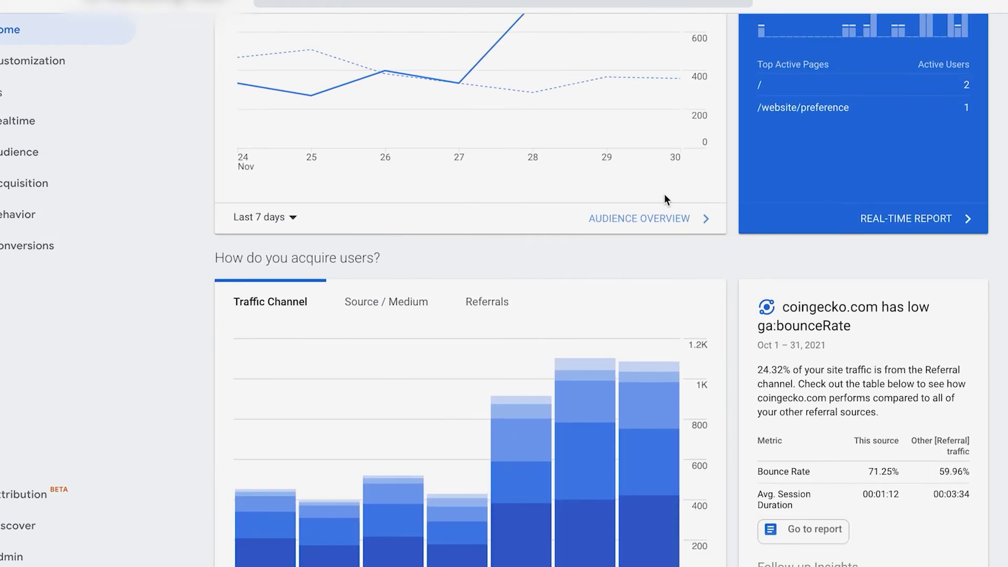
pyautogui.scroll(-7, 665, 195)
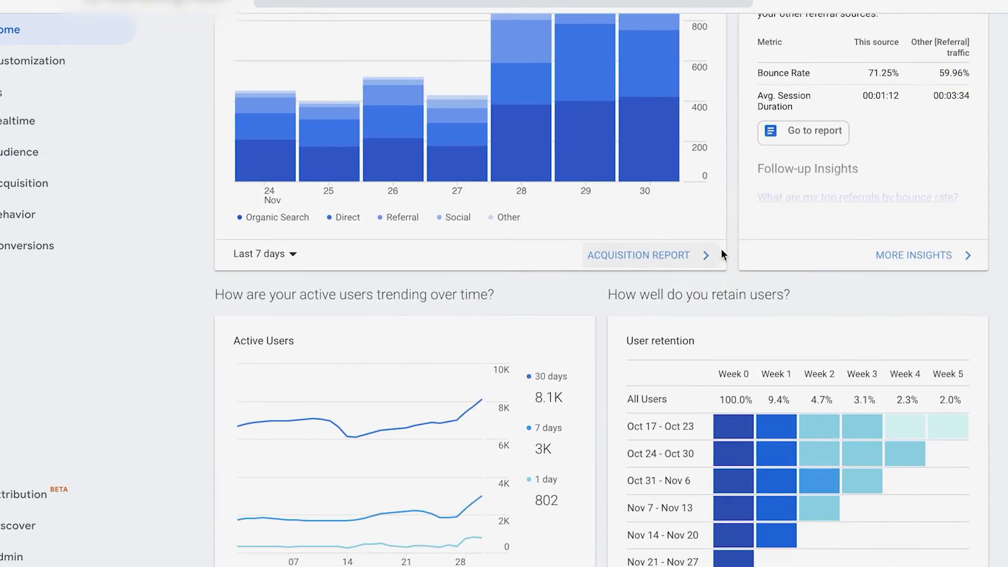
pyautogui.moveTo(733, 266)
pyautogui.scroll(-6, 730, 260)
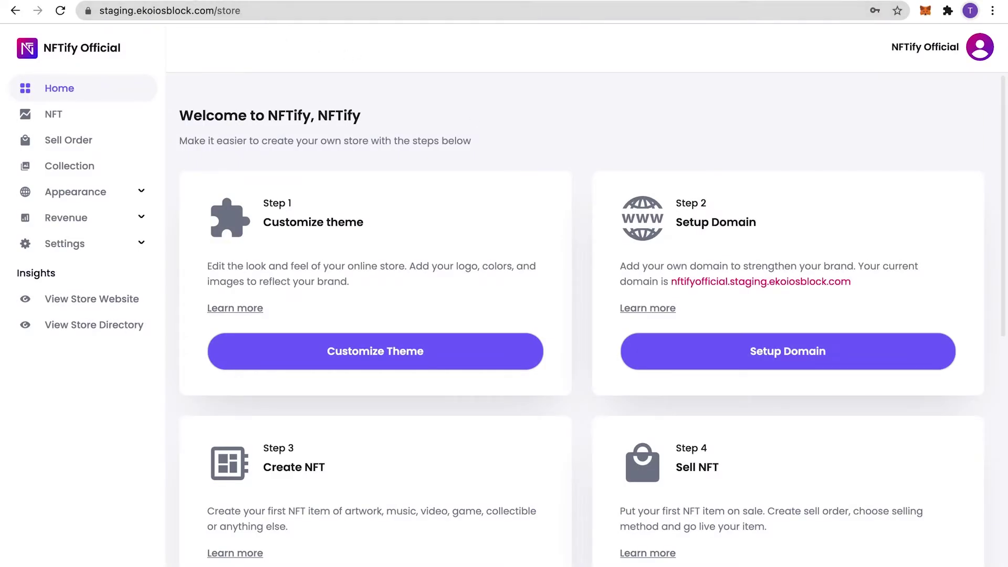
pyautogui.press('super+t')
# Step: Go to business.facebook.com and open Business settings > Data Sources > Pixels
pyautogui.write('b')
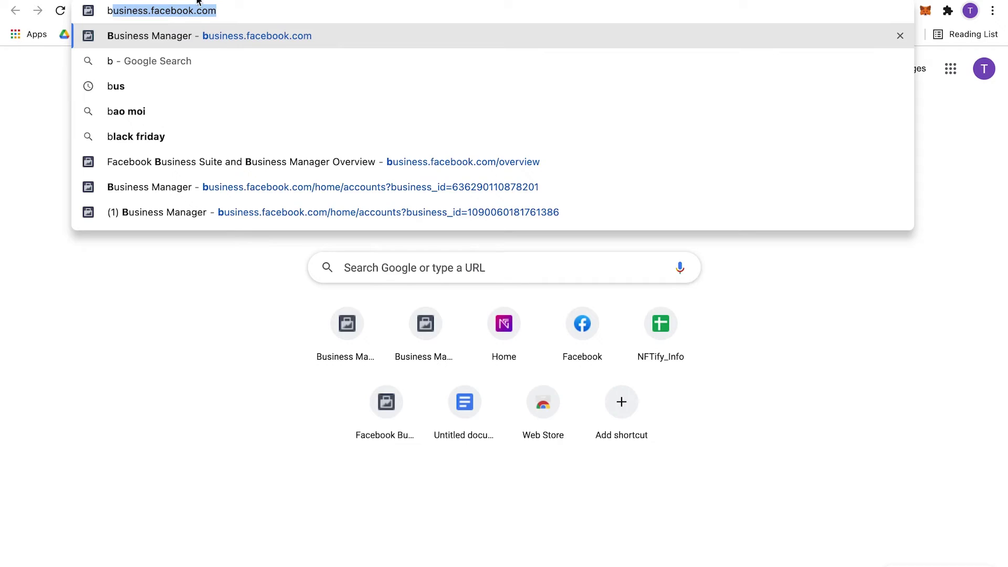
pyautogui.click(210, 40)
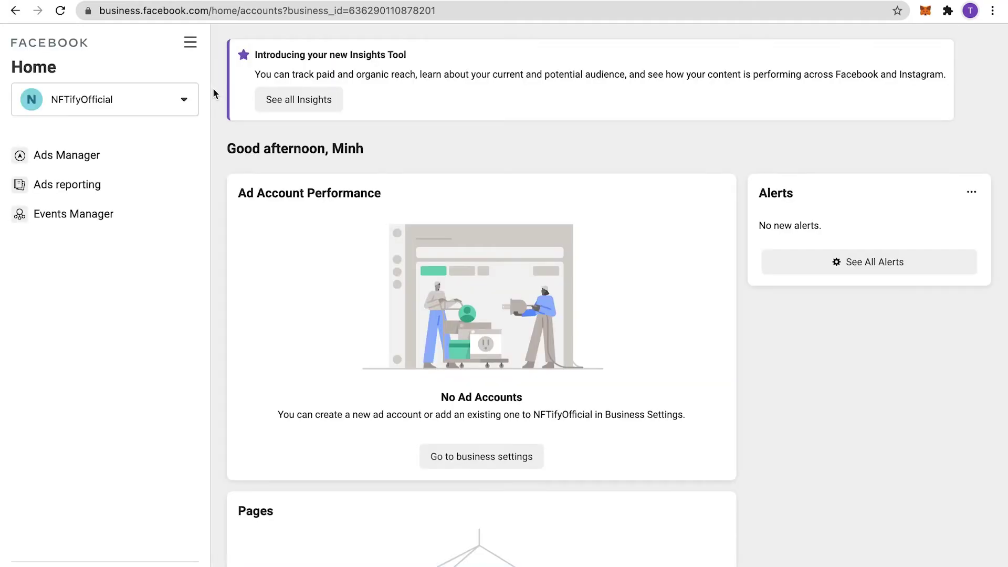
pyautogui.click(190, 42)
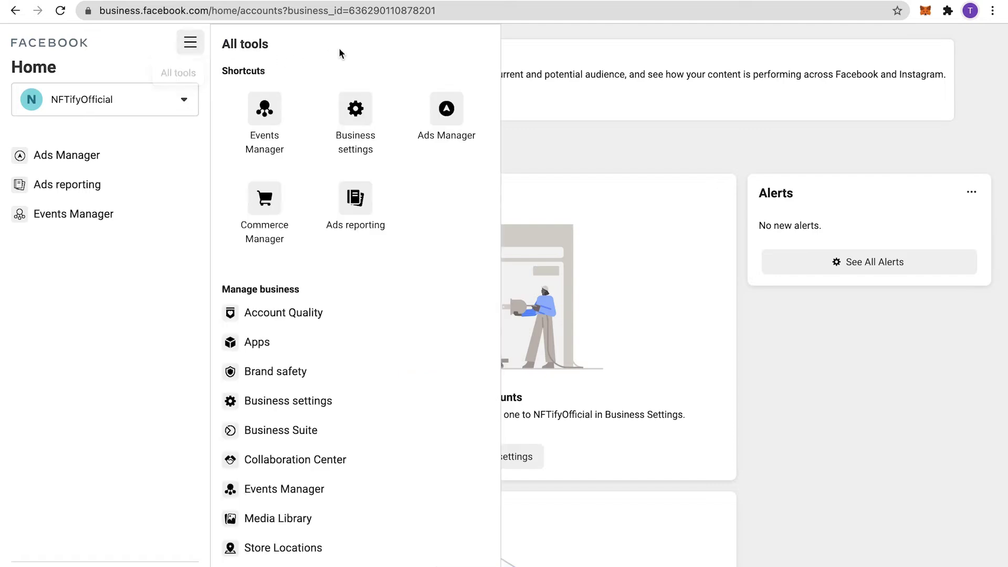
pyautogui.click(343, 118)
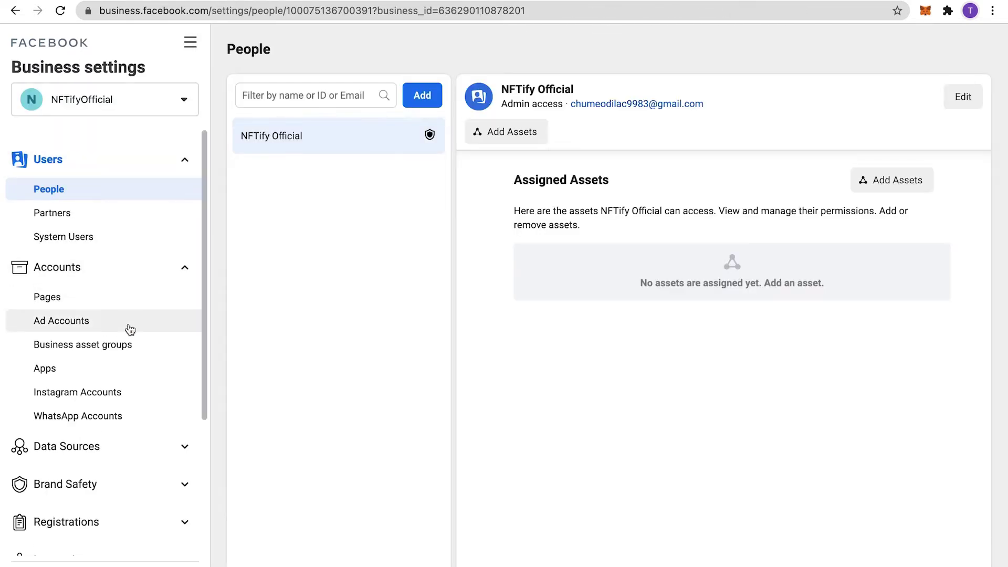
pyautogui.click(124, 450)
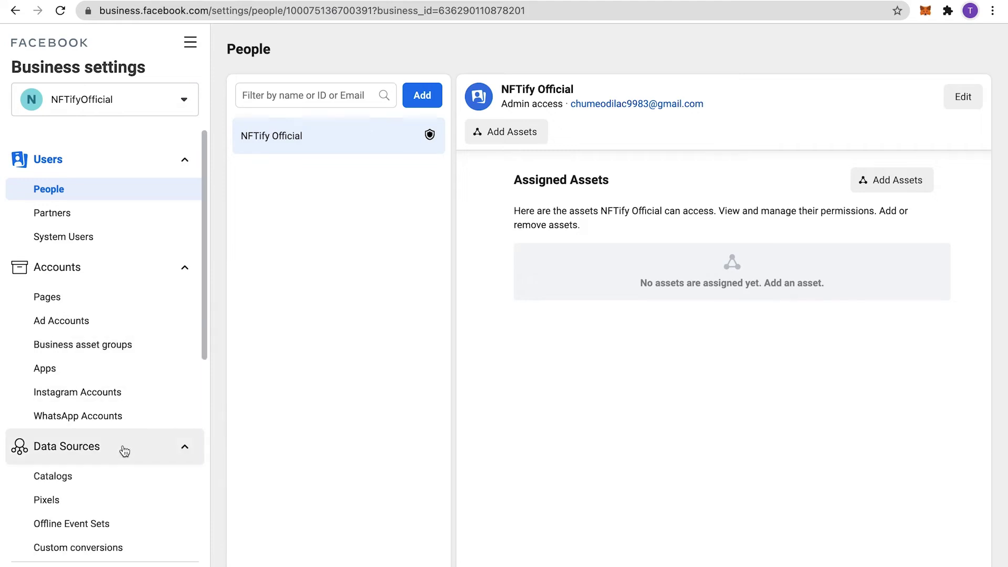
pyautogui.scroll(-3, 126, 452)
pyautogui.click(111, 341)
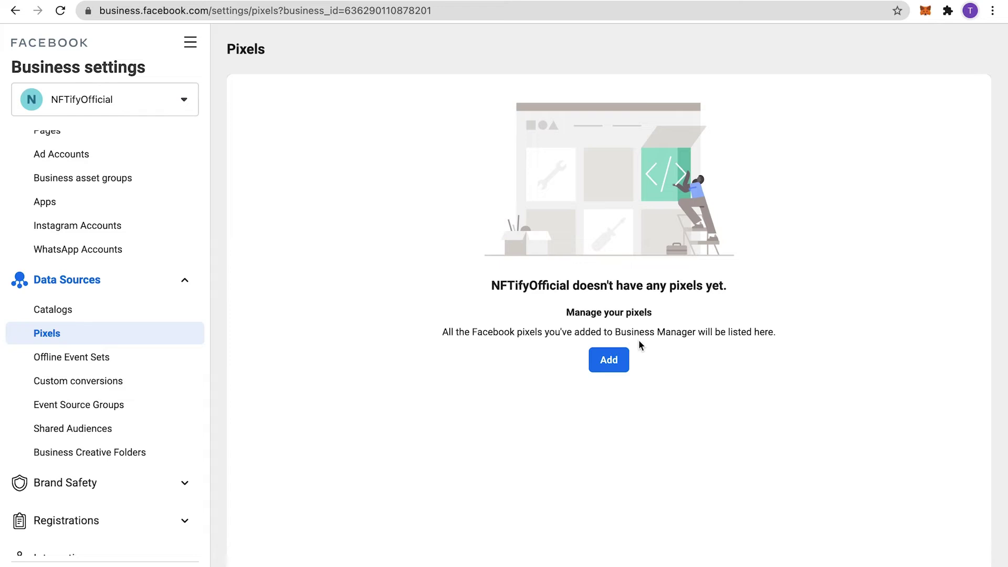
# Step: Create NFTifyOfficial's Pixel for the store's staging URL and copy its pixel ID
pyautogui.click(609, 361)
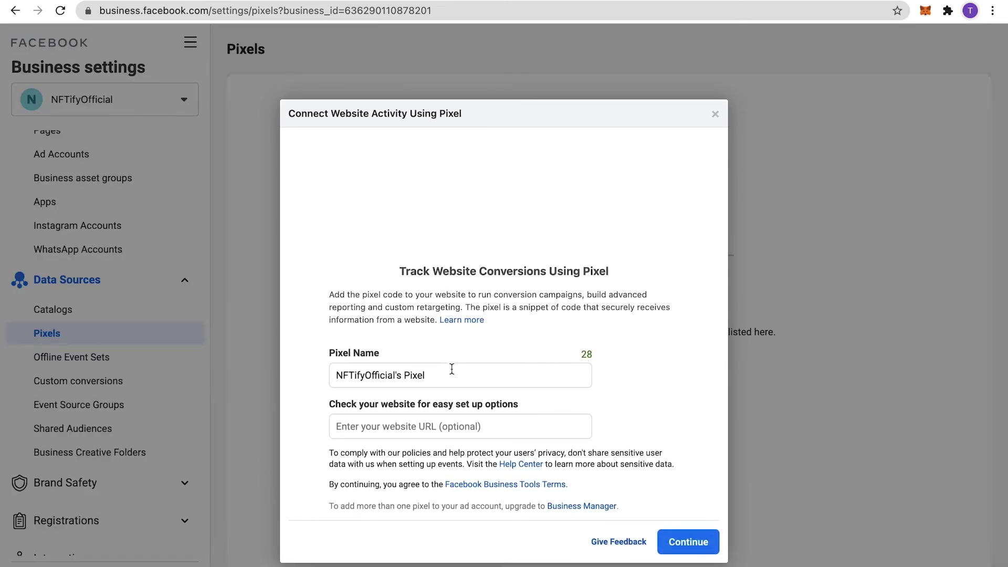
pyautogui.click(425, 426)
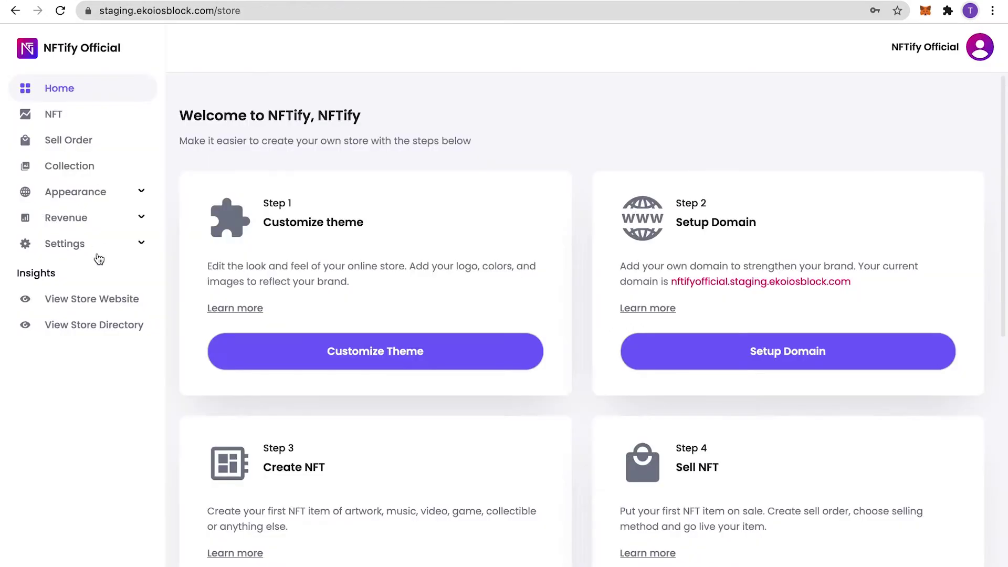
pyautogui.click(105, 298)
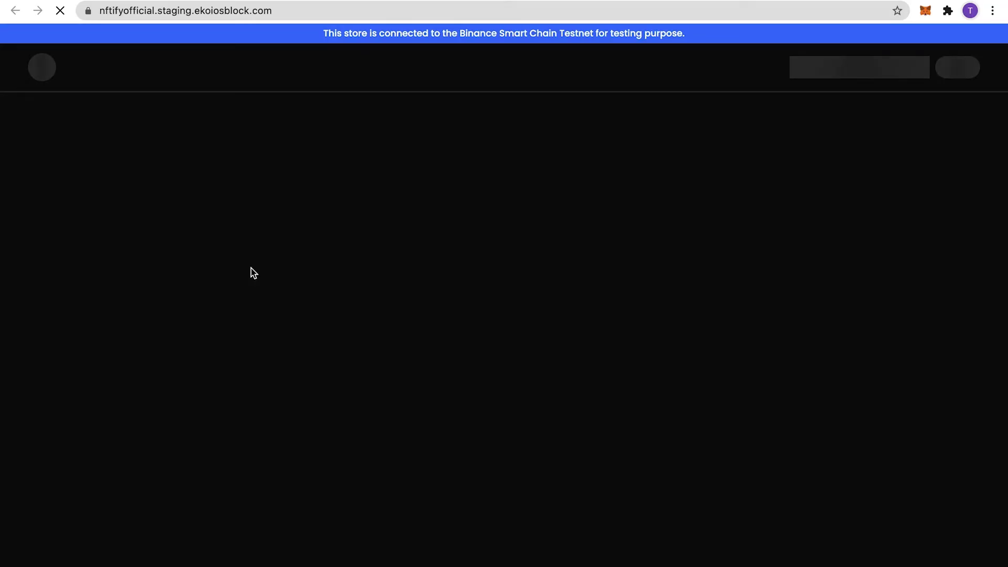
pyautogui.click(288, 11)
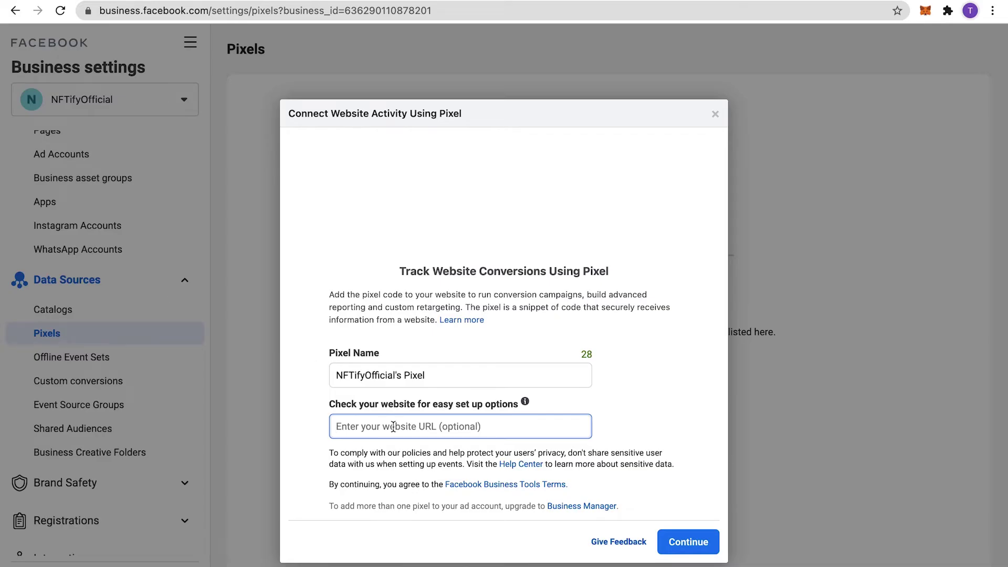
pyautogui.write('https://nftifyofficial.staging.ekoosebook.com/')
pyautogui.press('Return')
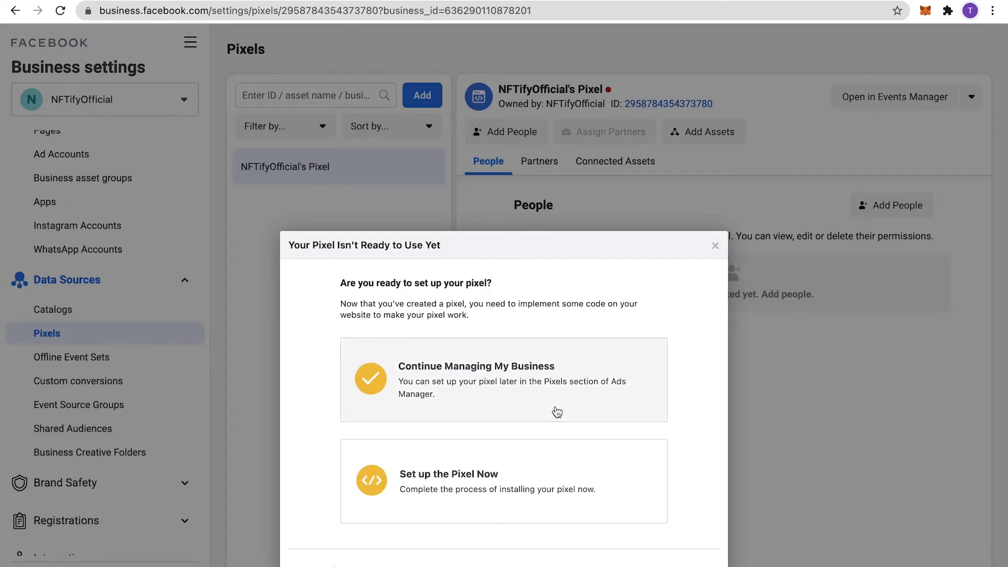
pyautogui.click(531, 385)
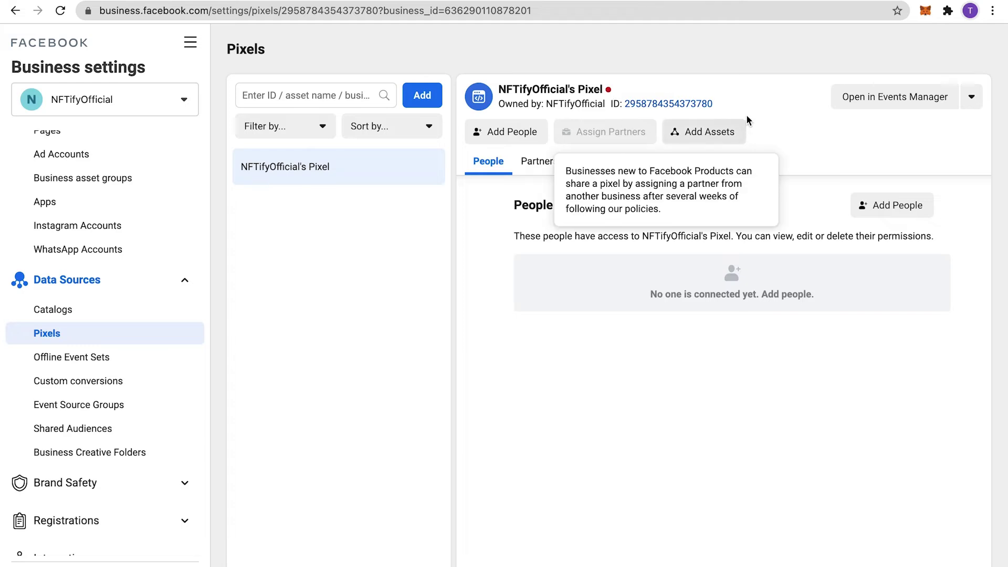
pyautogui.click(705, 105)
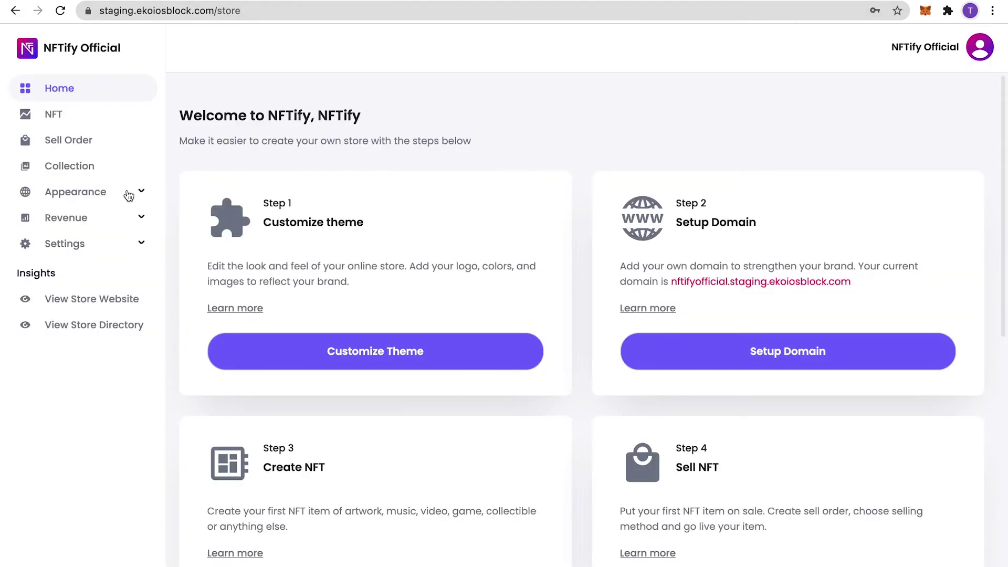
# Step: Paste the pixel ID into the Facebook Pixel field under Appearance > General and save
pyautogui.click(128, 196)
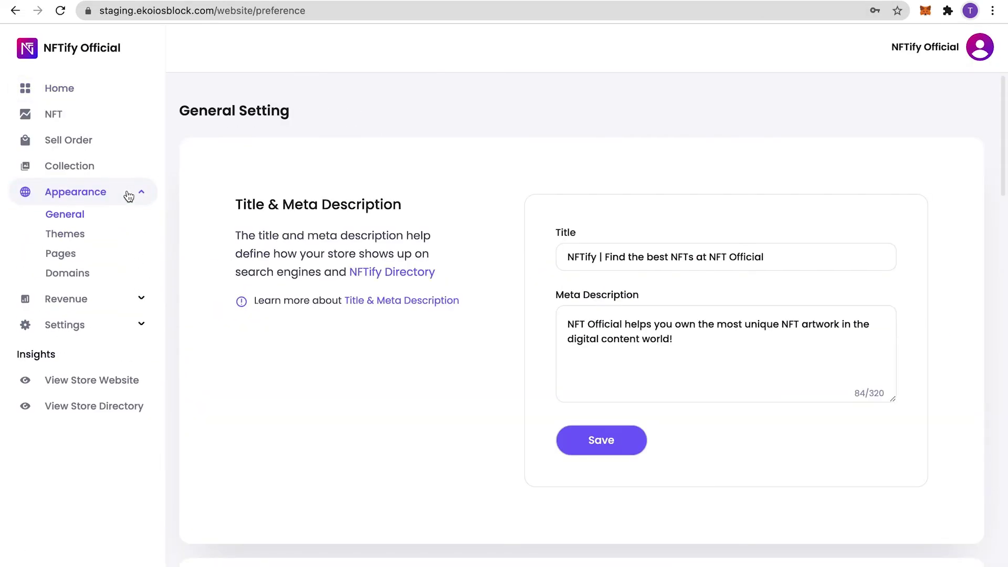
pyautogui.scroll(-10, 434, 313)
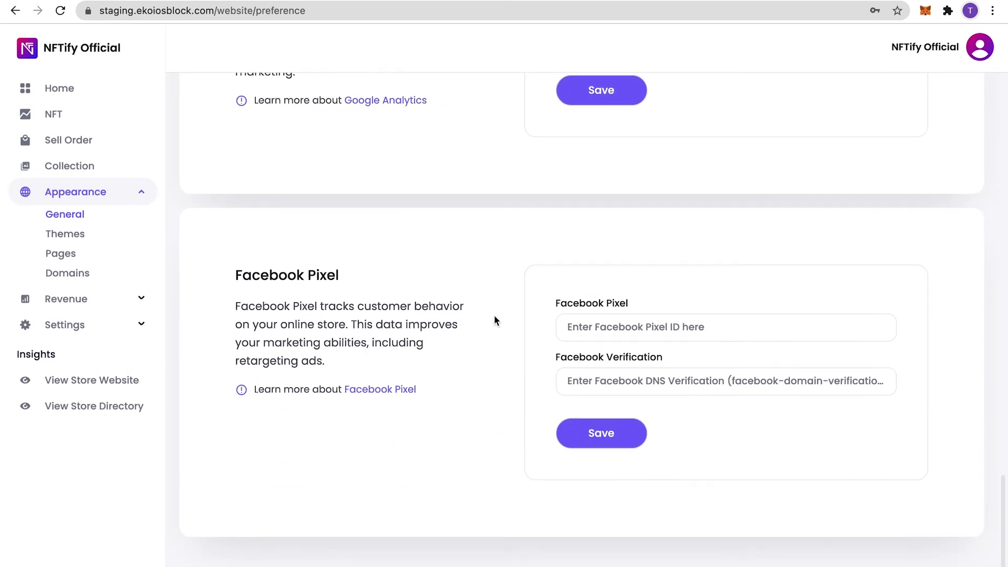
pyautogui.click(590, 326)
pyautogui.press('super+v')
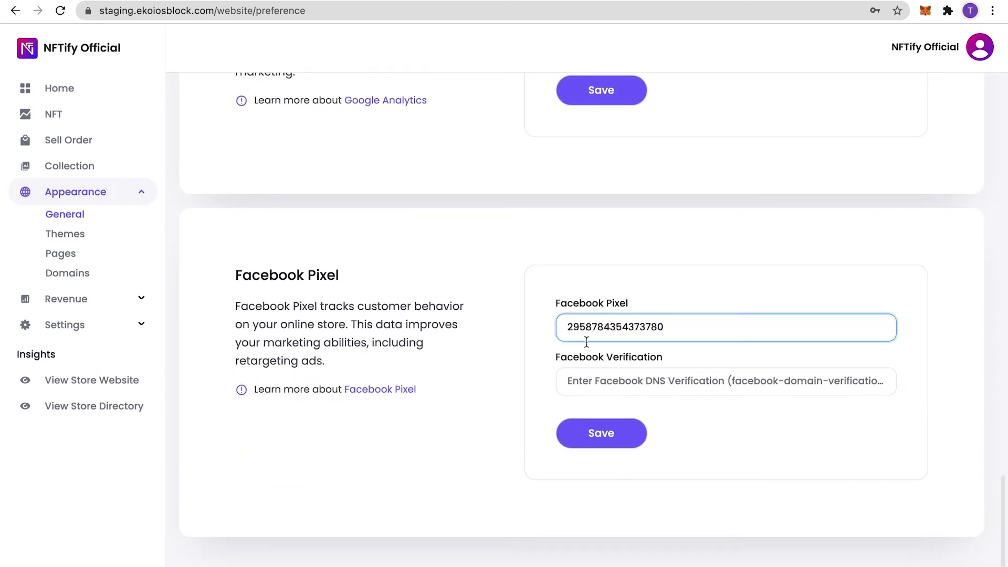
pyautogui.click(571, 375)
pyautogui.click(603, 434)
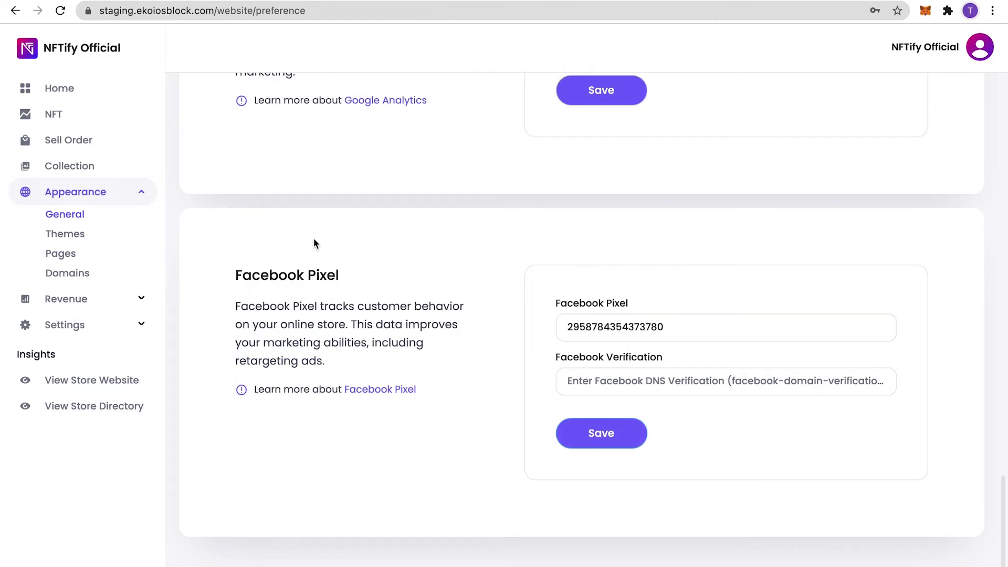
pyautogui.press('super+t')
# Step: Search 'facebook helper' in the Chrome Web Store and add the Facebook Pixel Helper extension
pyautogui.write('facebook')
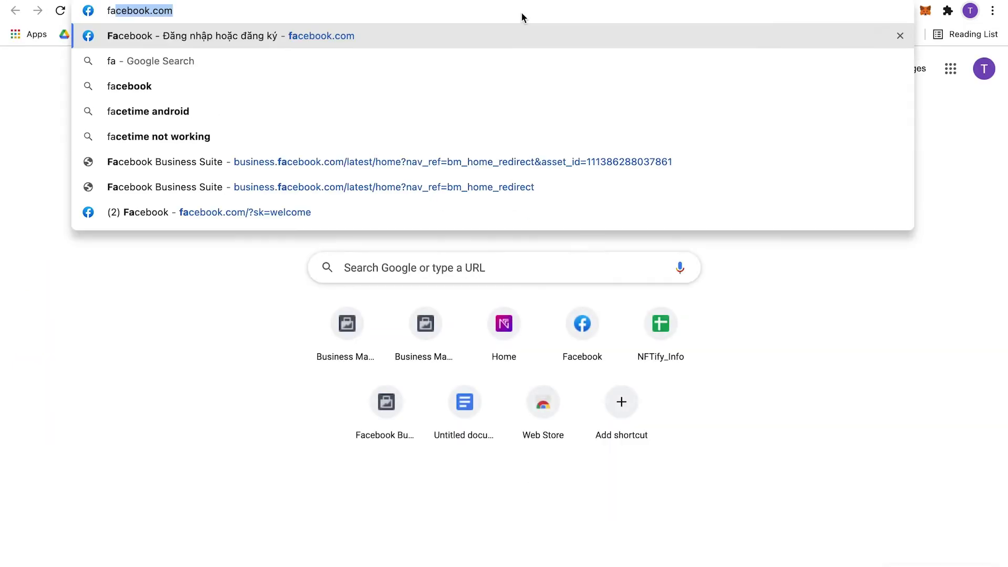
pyautogui.press('BackSpace')
pyautogui.write('helper')
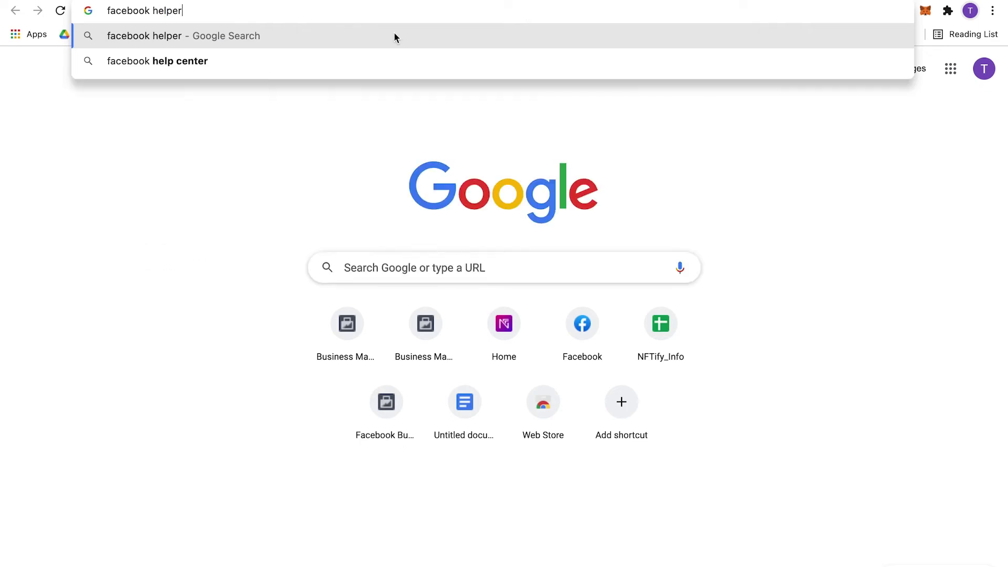
pyautogui.press('Return')
pyautogui.click(264, 180)
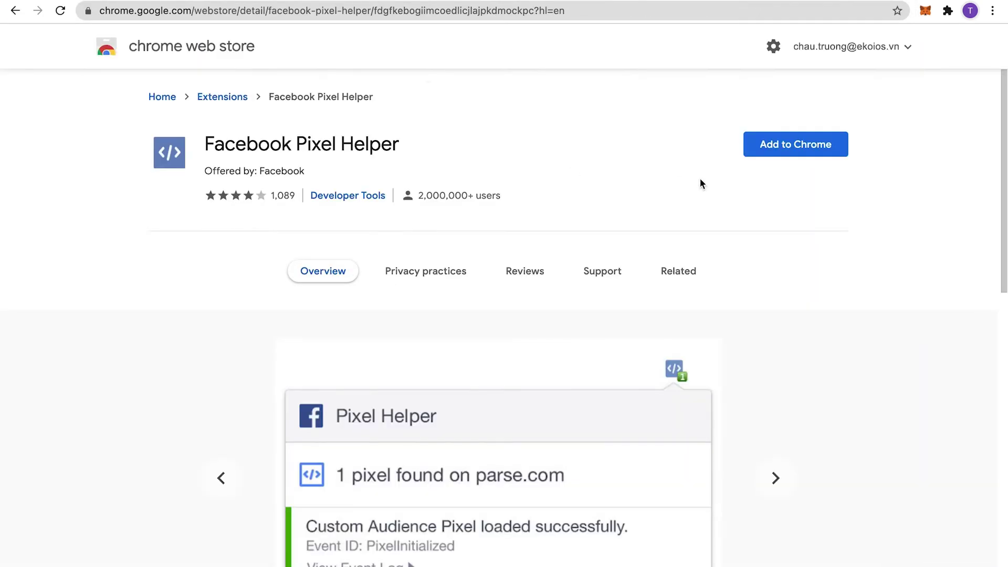
pyautogui.click(822, 145)
pyautogui.click(624, 335)
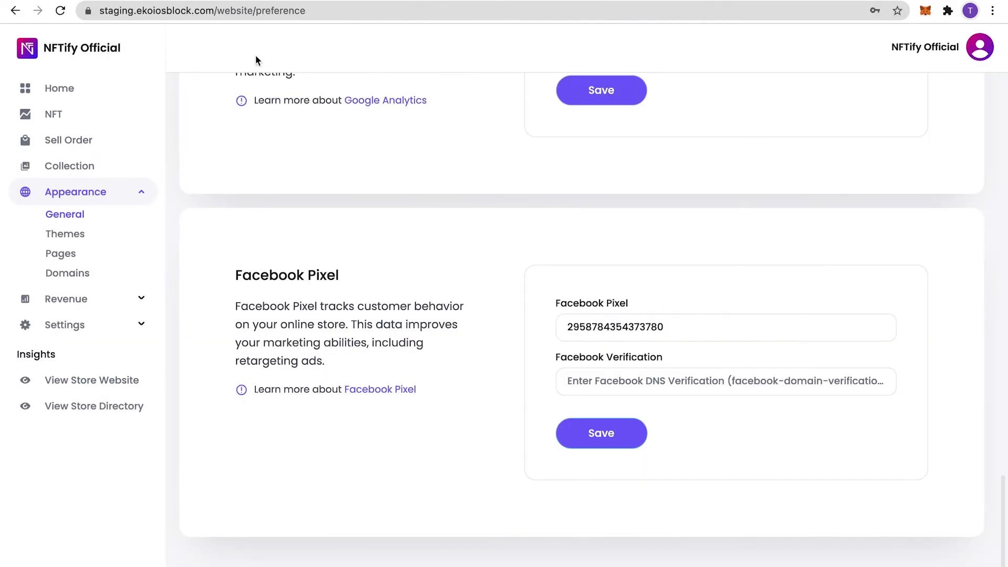
# Step: Check on the NFTify storefront that Pixel Helper detects the pixel firing PageView
pyautogui.click(97, 378)
pyautogui.click(955, 18)
pyautogui.click(884, 142)
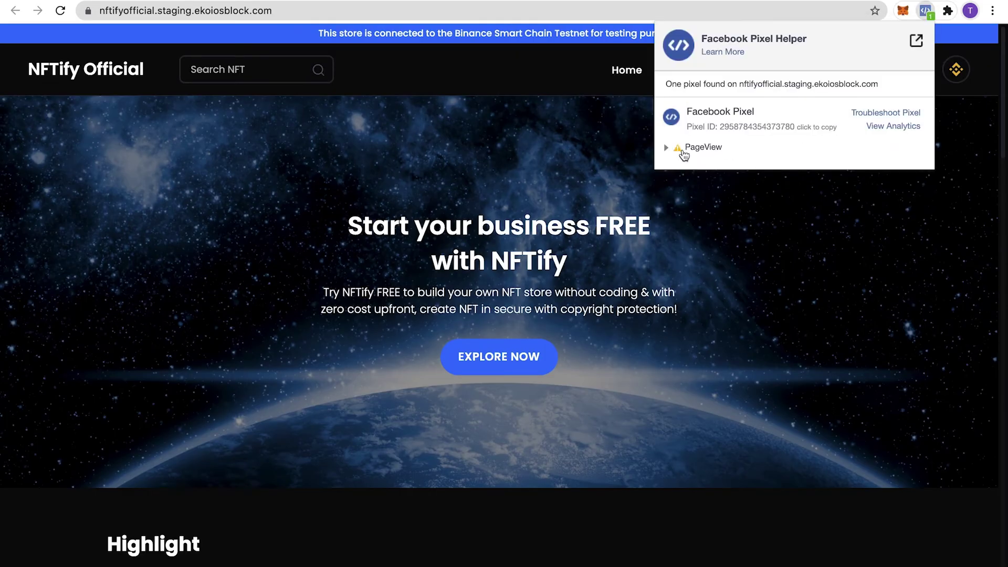
pyautogui.click(806, 134)
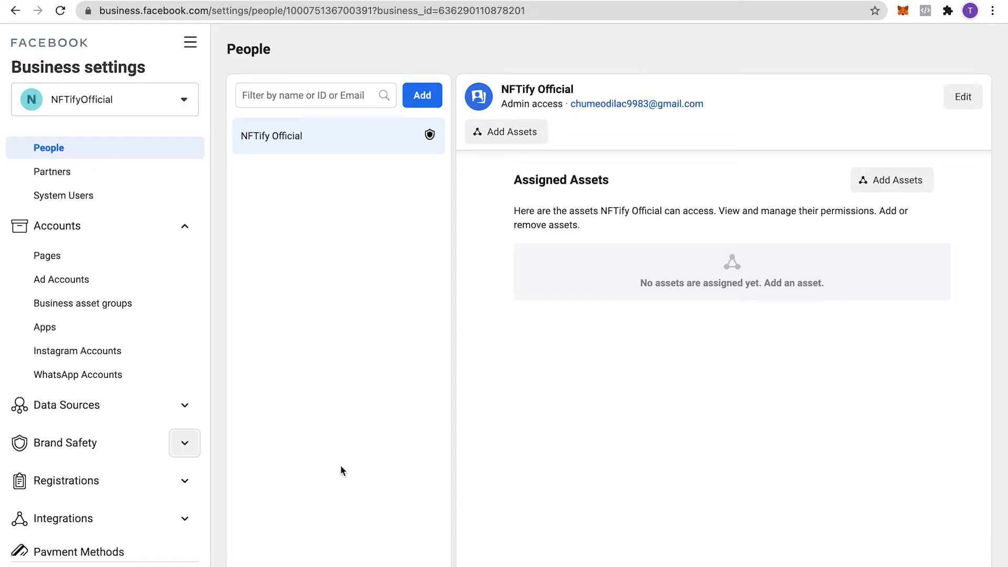
# Step: Add nftifyofficial.staging.ekoiosblock.com under Brand Safety > Domains and copy its verification meta-tag
pyautogui.click(184, 445)
pyautogui.click(171, 476)
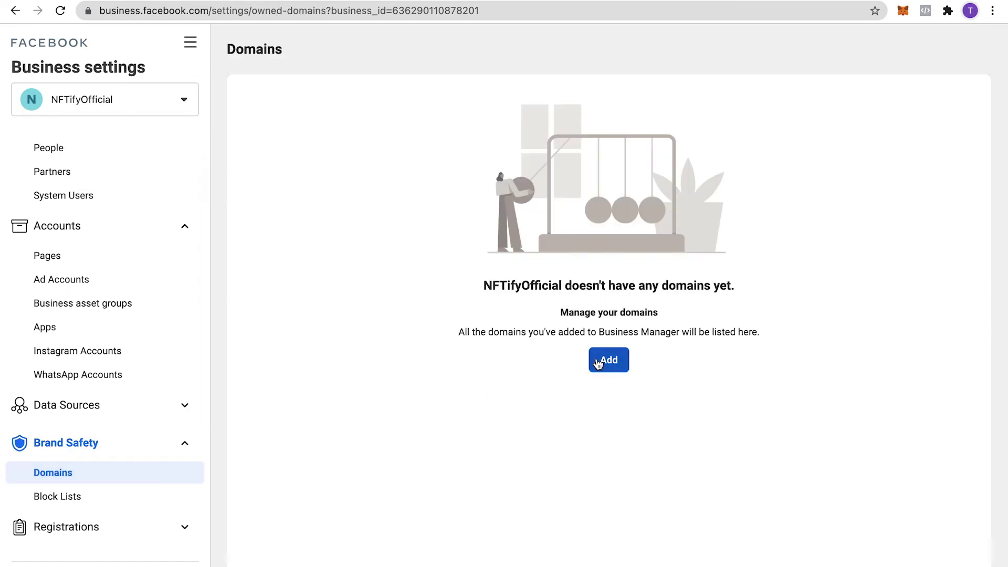
pyautogui.click(598, 363)
pyautogui.click(457, 269)
pyautogui.hotkey('ctrl', 'v')
pyautogui.press('BackSpace')
pyautogui.click(631, 355)
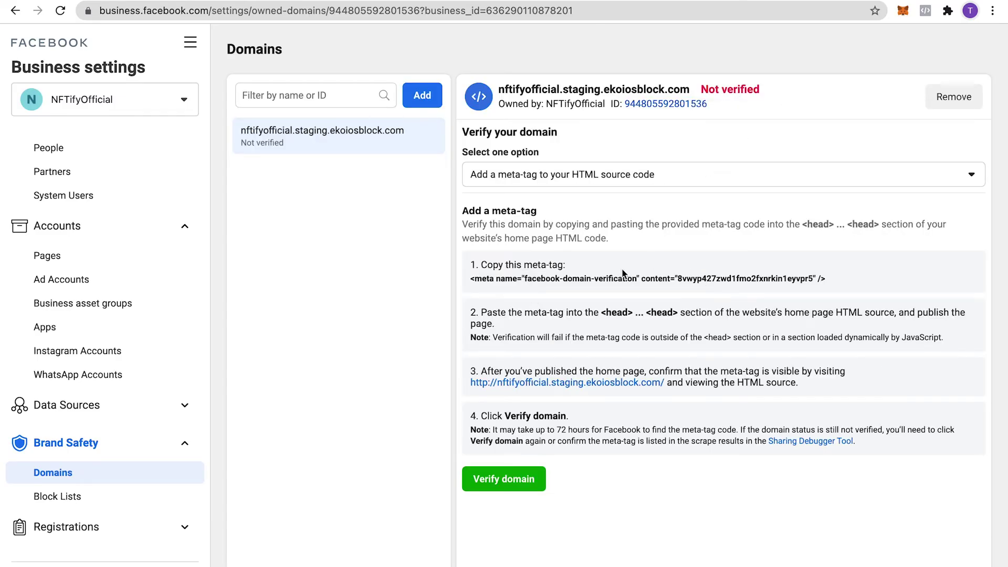
pyautogui.click(666, 280)
pyautogui.hotkey('ctrl', 'Tab')
# Step: Paste the meta-tag into Facebook Verification, trim it to the bare content code, and save
pyautogui.click(627, 380)
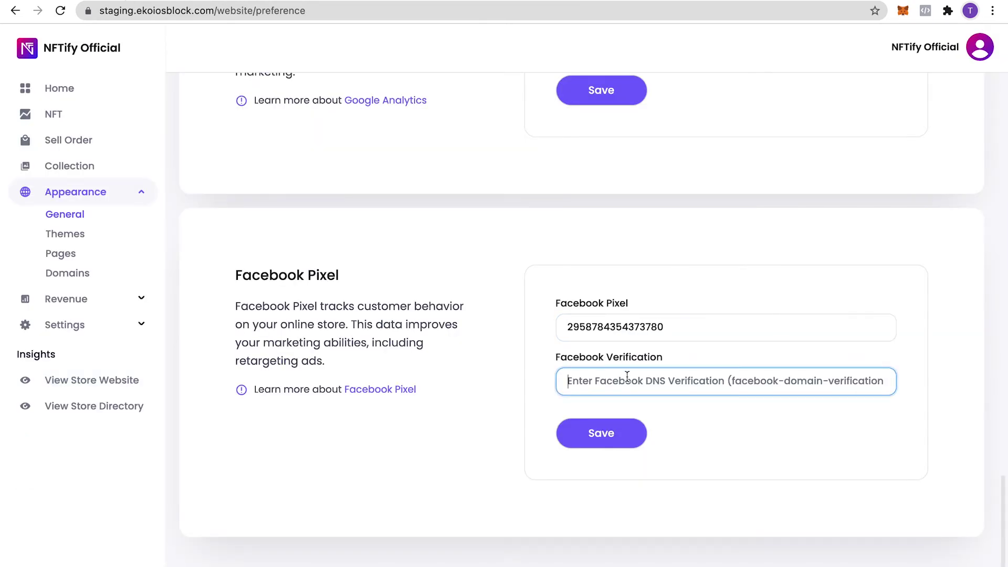
pyautogui.hotkey('ctrl', 'v')
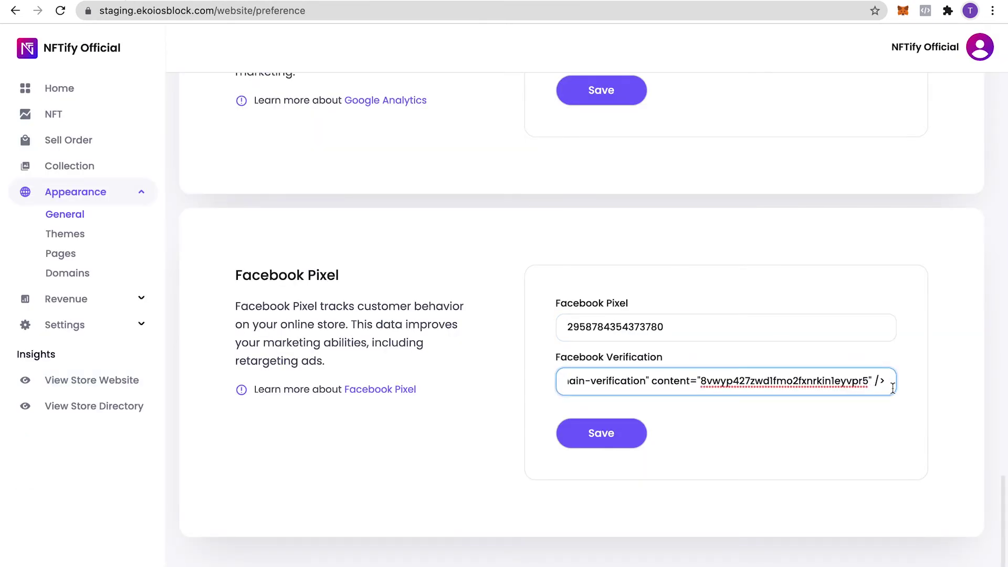
pyautogui.press('BackSpace')
pyautogui.press('BackSpace')
pyautogui.press('BackSpace')
pyautogui.press('BackSpace')
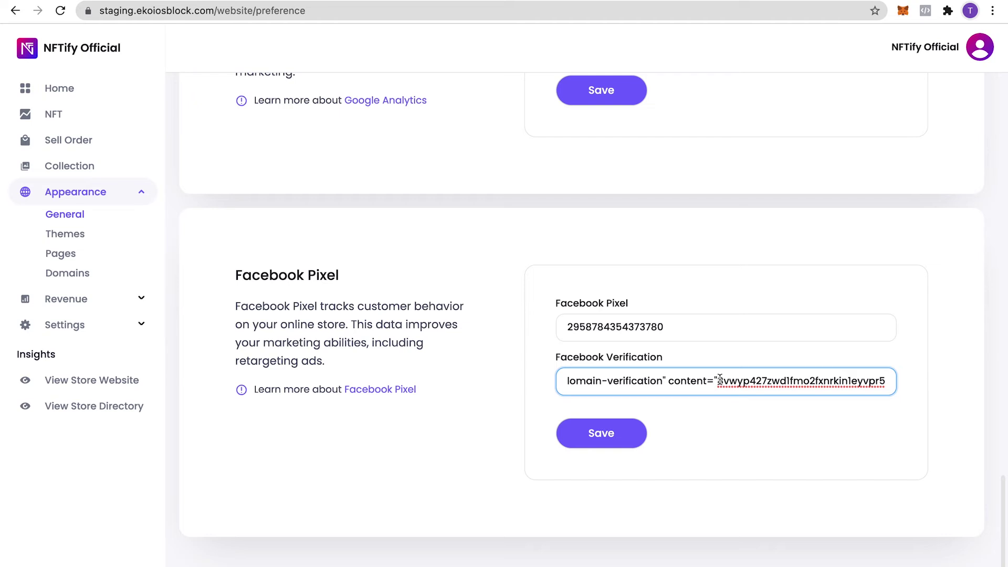
pyautogui.moveTo(720, 380); pyautogui.dragTo(562, 380)
pyautogui.press('BackSpace')
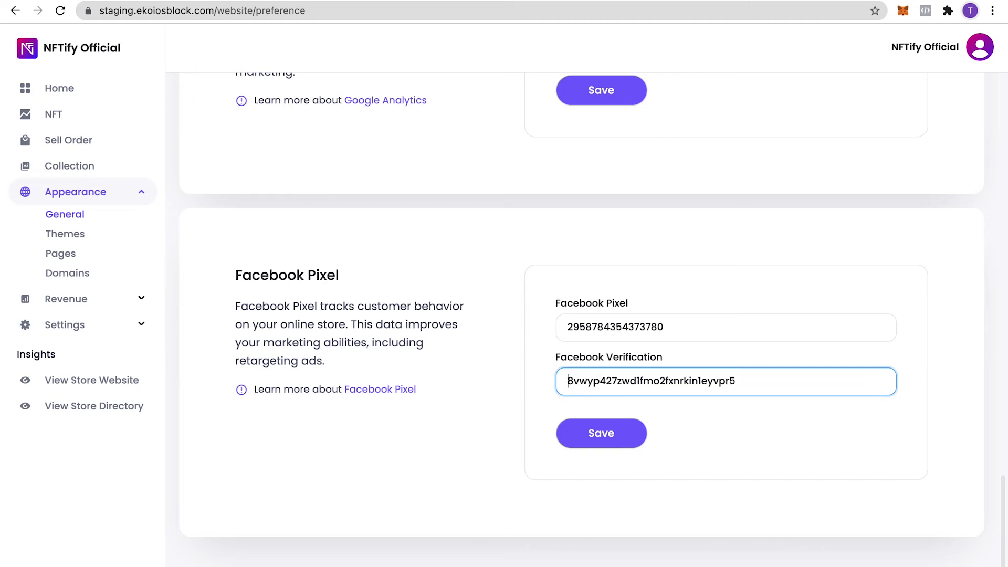
pyautogui.click(611, 443)
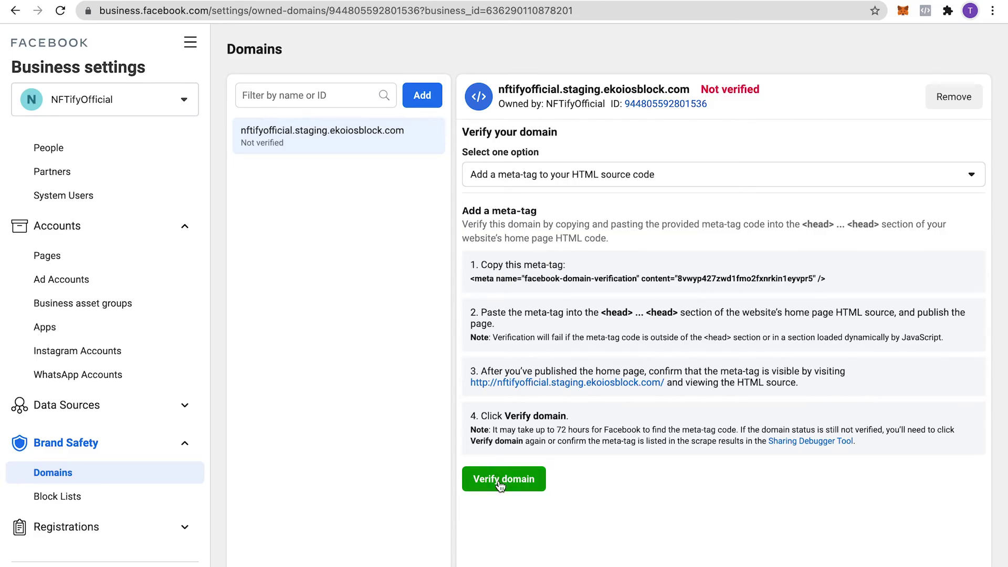
# Step: Verify the nftifyofficial.staging.ekoiosblock.com domain and dismiss the verified confirmation
pyautogui.click(502, 479)
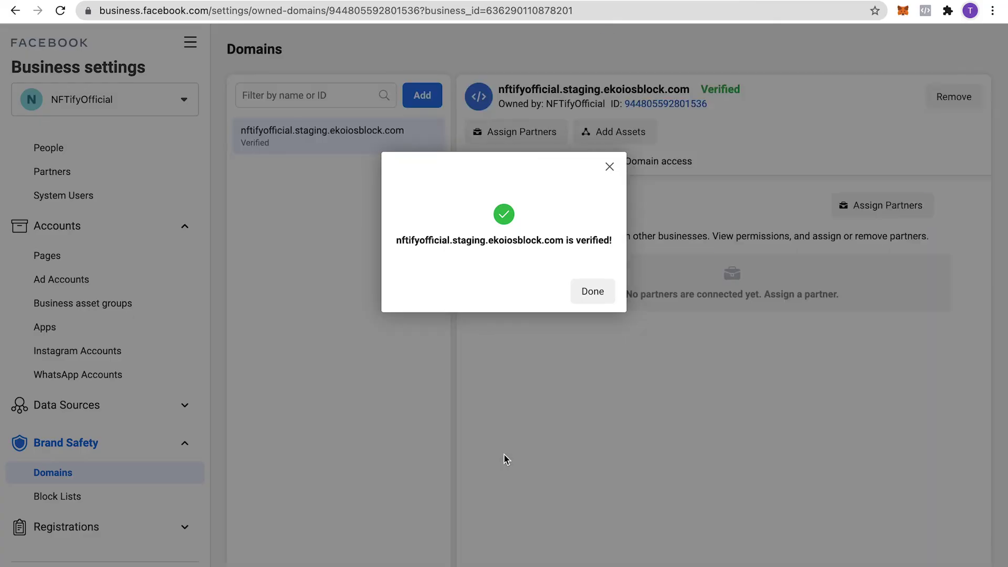
pyautogui.click(604, 289)
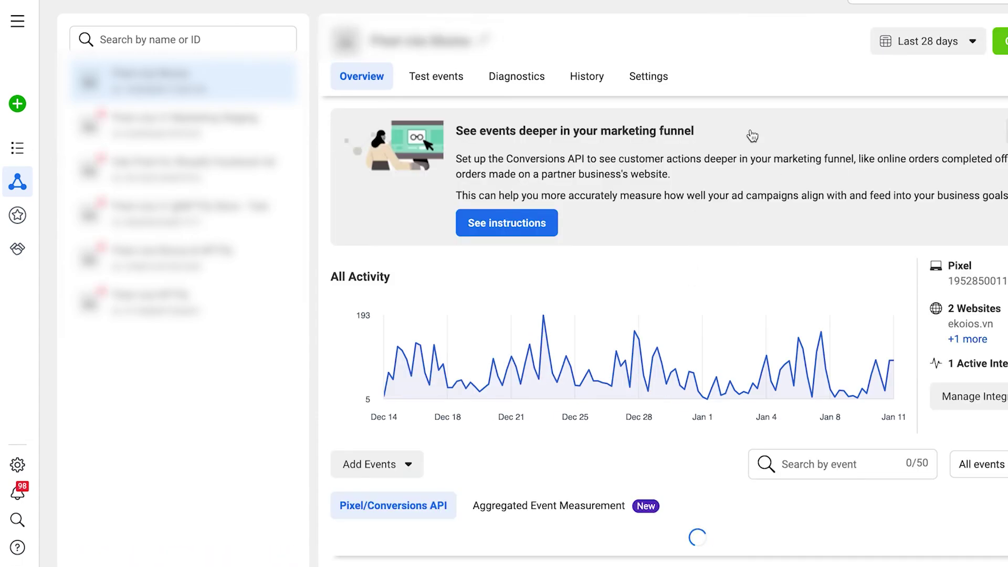
# Step: Show pixel activity for Jan 1–11, 2022 and scroll down to the events table
pyautogui.click(928, 41)
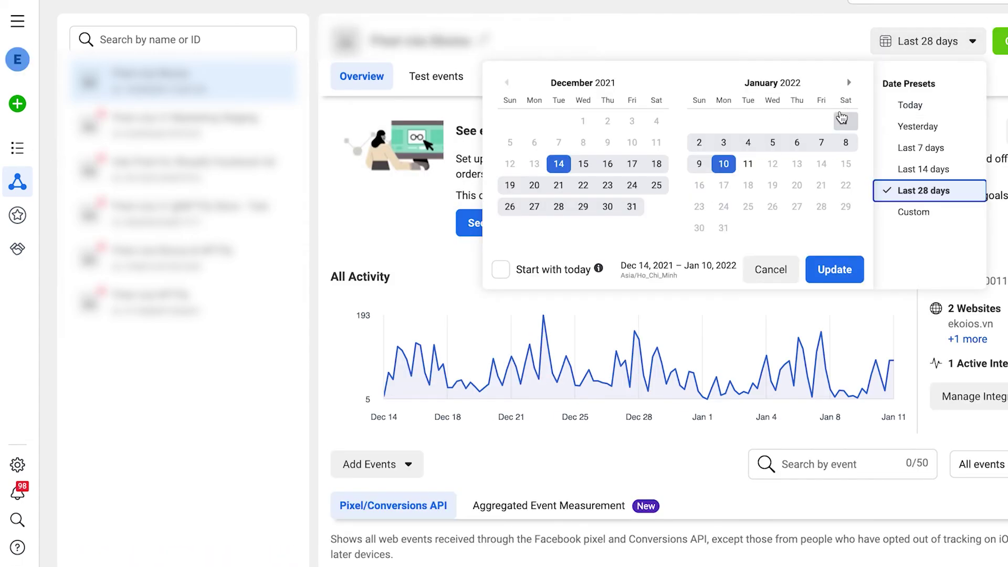
pyautogui.click(845, 122)
pyautogui.click(748, 164)
pyautogui.click(822, 271)
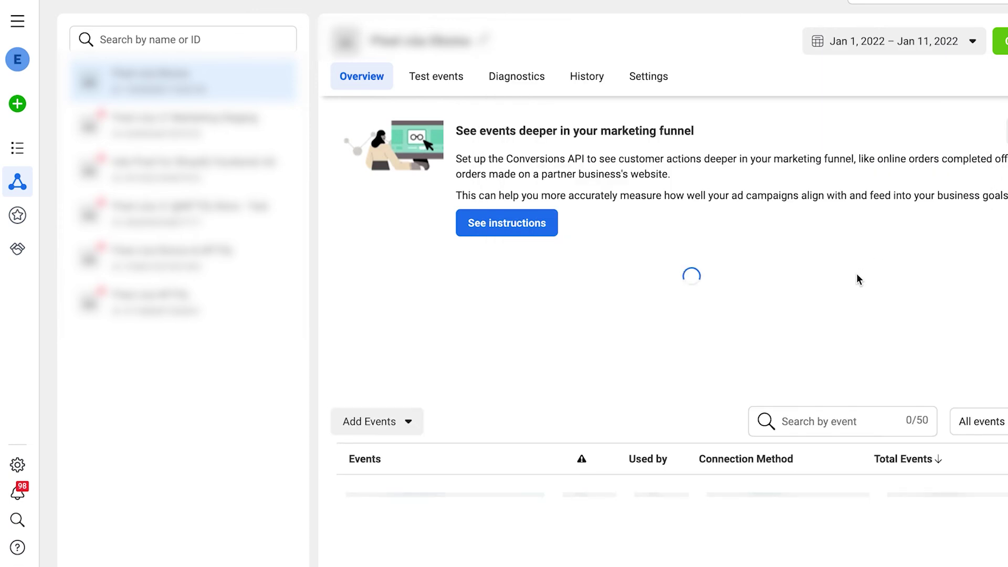
pyautogui.scroll(-1, 894, 243)
pyautogui.scroll(1, 920, 216)
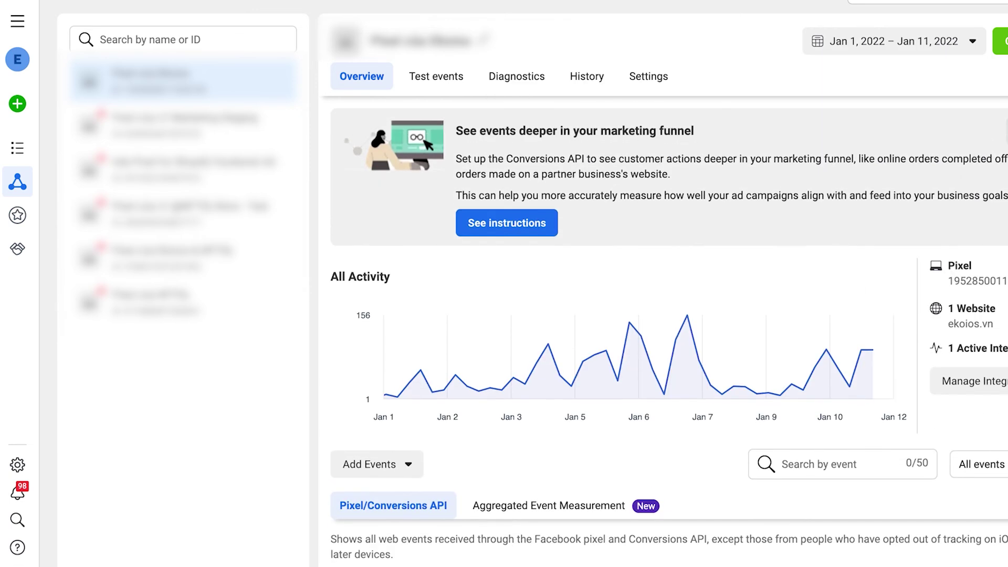
pyautogui.scroll(-3, 920, 216)
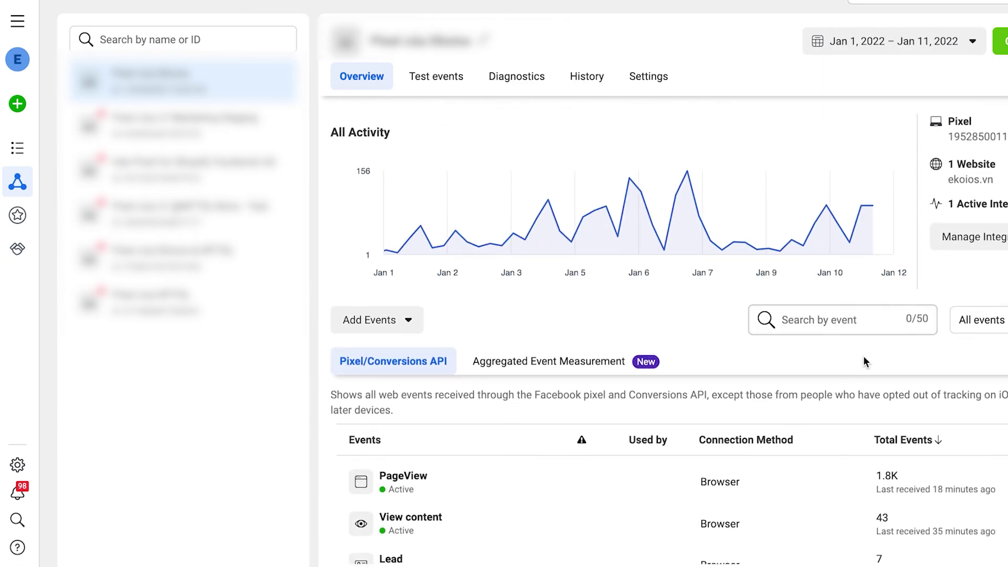
pyautogui.scroll(-1, 857, 371)
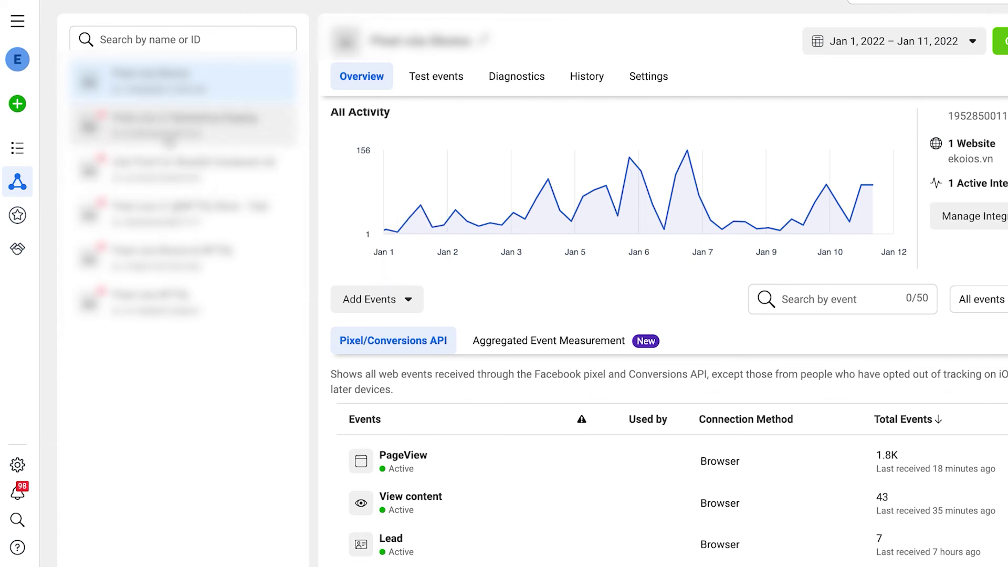
# Step: Look through the second, fourth and fifth pixels' overviews
pyautogui.click(184, 126)
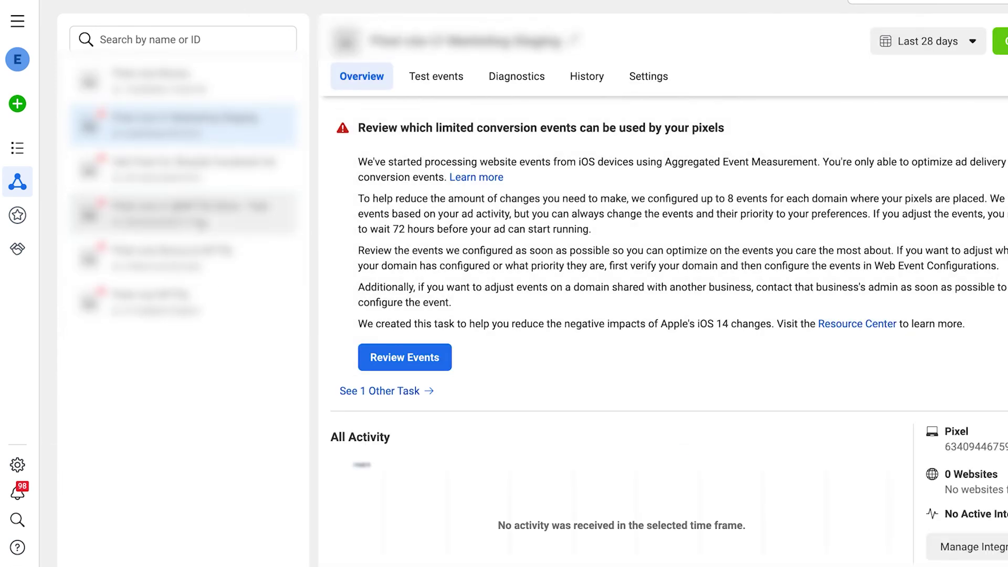
pyautogui.click(184, 212)
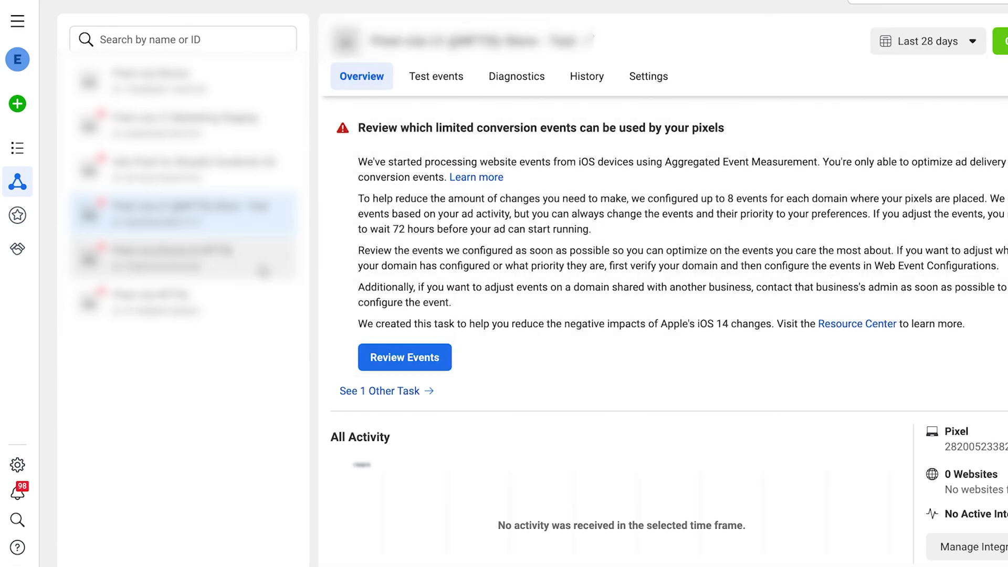
pyautogui.click(263, 271)
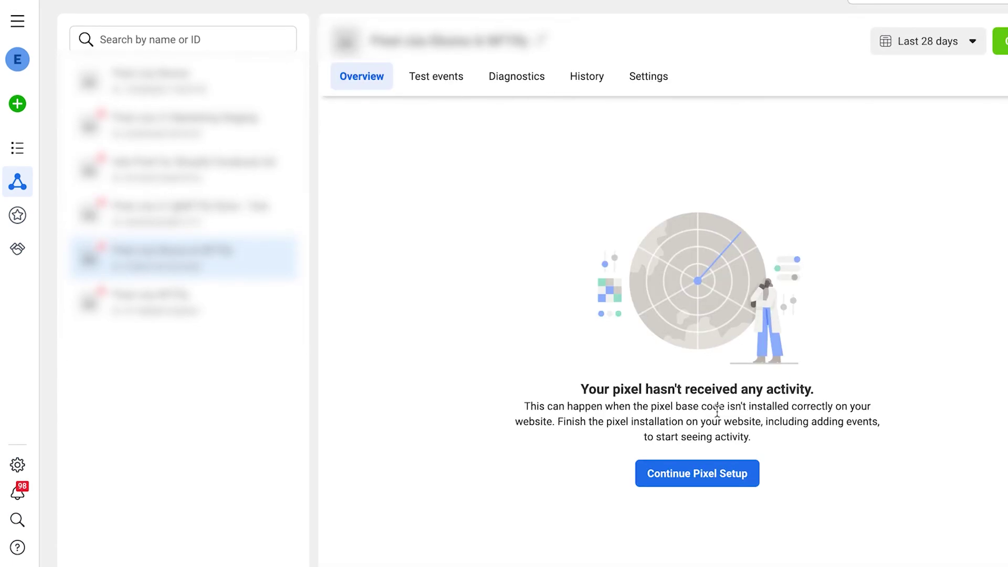